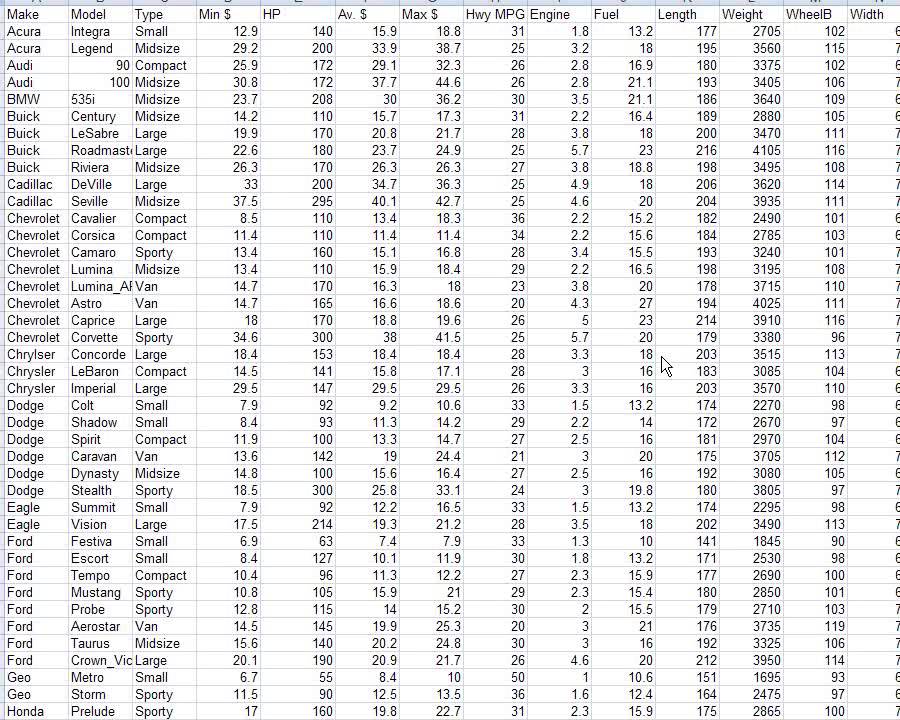
Point out the car Type values in column C: Small, Midsize, Large, Sporty and Van.
left_click(100, 32)
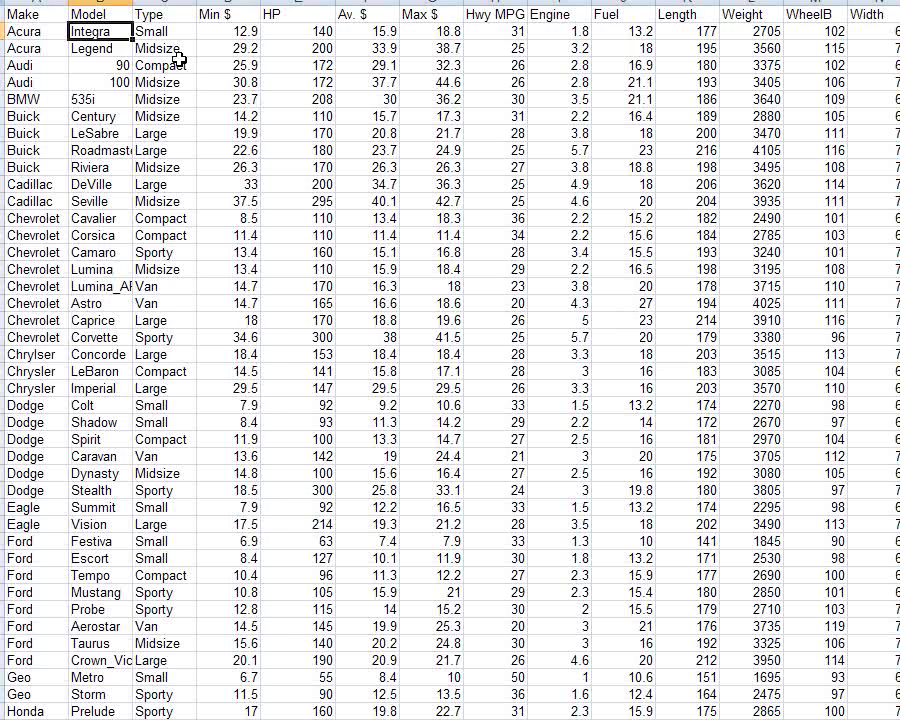
left_click(146, 29)
left_click(146, 168)
left_click(146, 318)
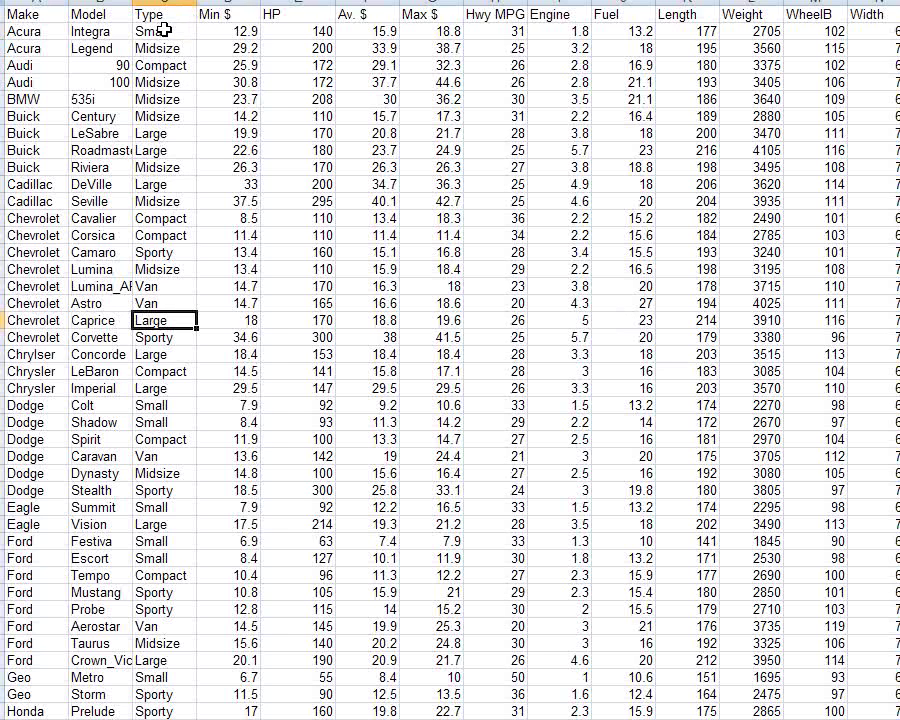
left_click(150, 29)
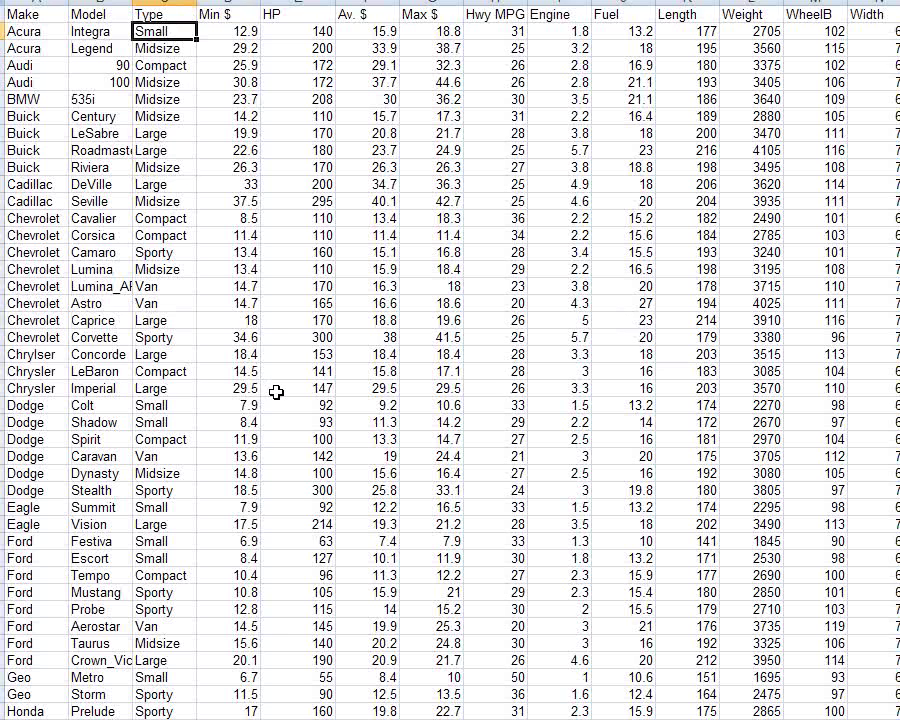
left_click(155, 49)
left_click(157, 70)
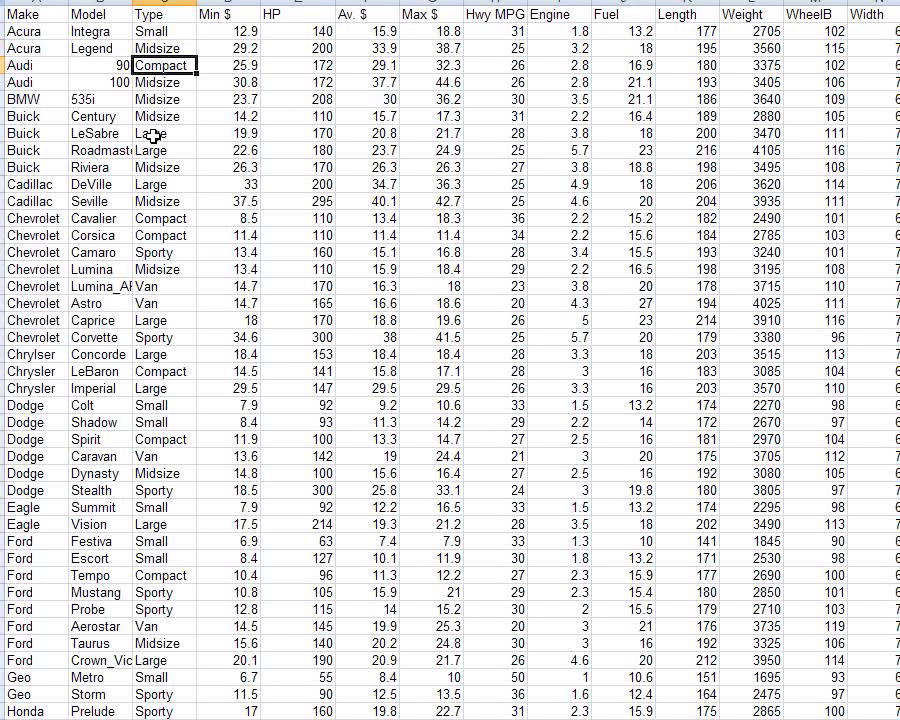
left_click(162, 133)
left_click(155, 252)
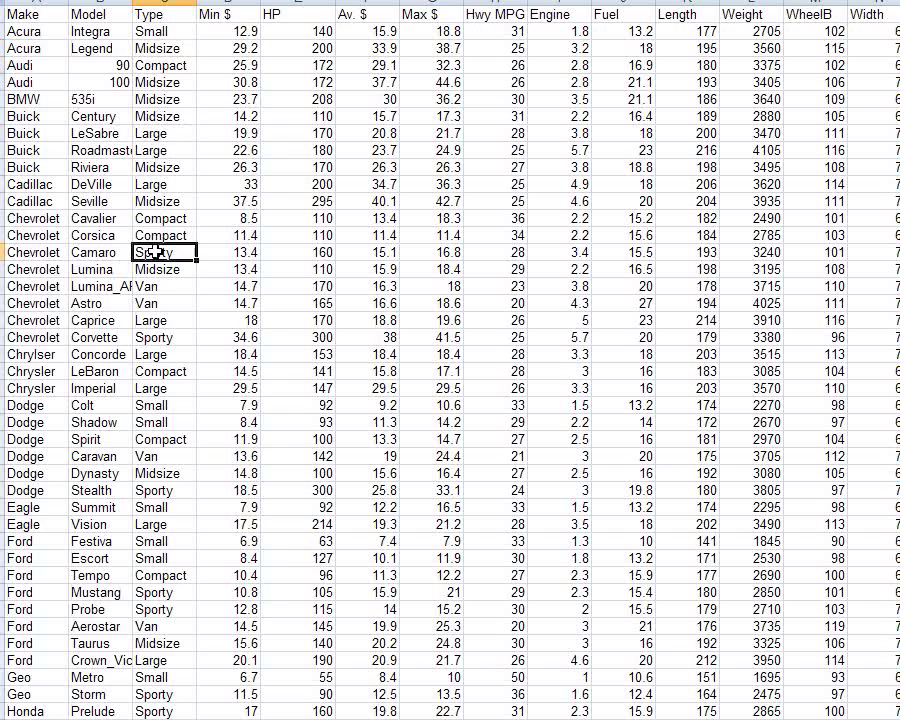
left_click(158, 290)
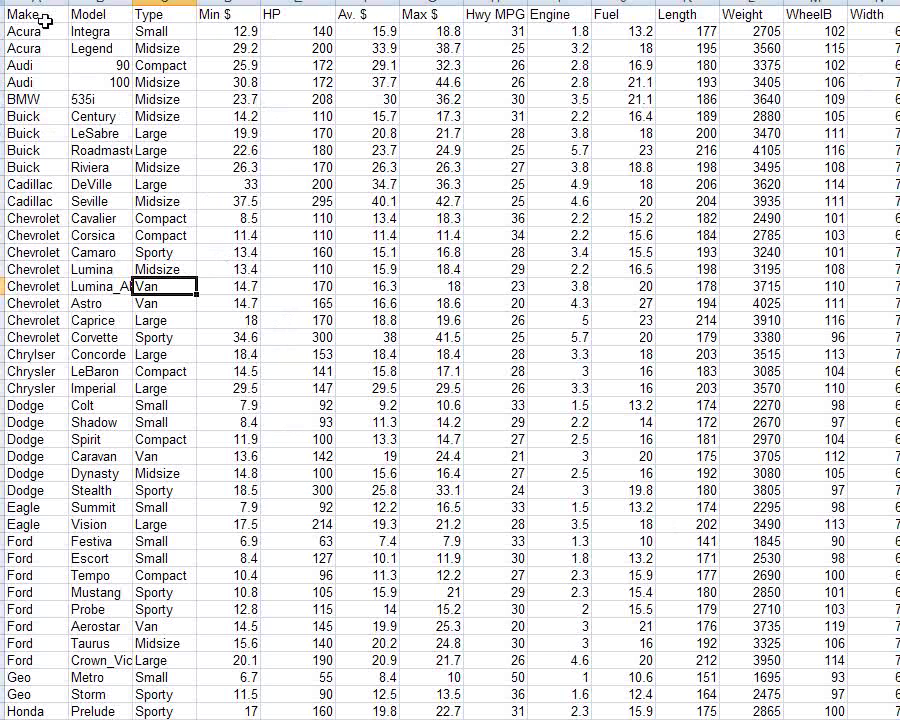
Highlight the Make, Model, Type and Max $ headings, then step through the Type values.
left_click_drag(25, 14, 800, 34)
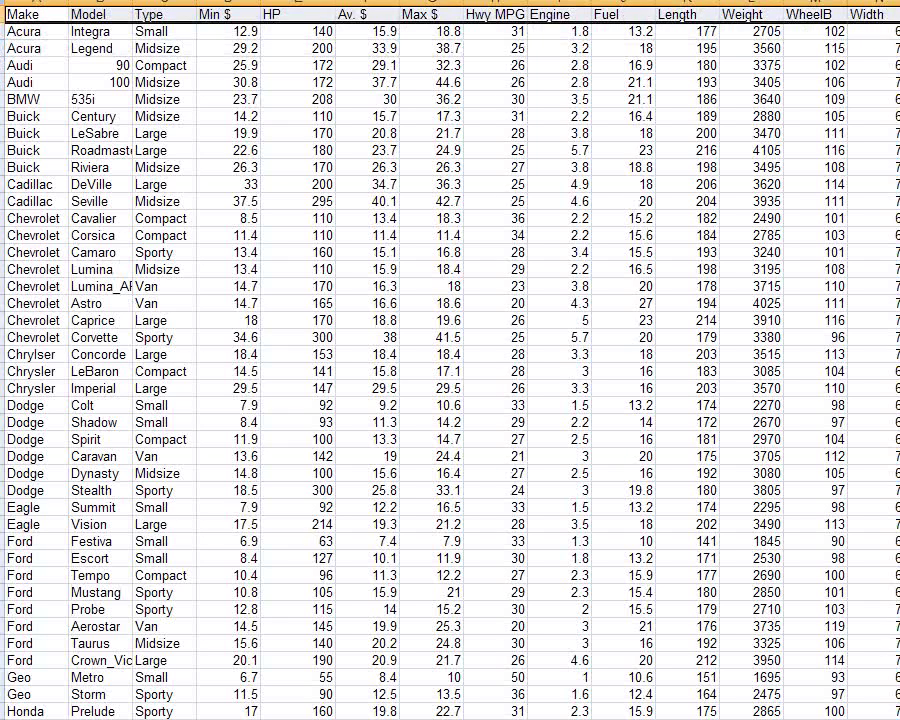
left_click(410, 14)
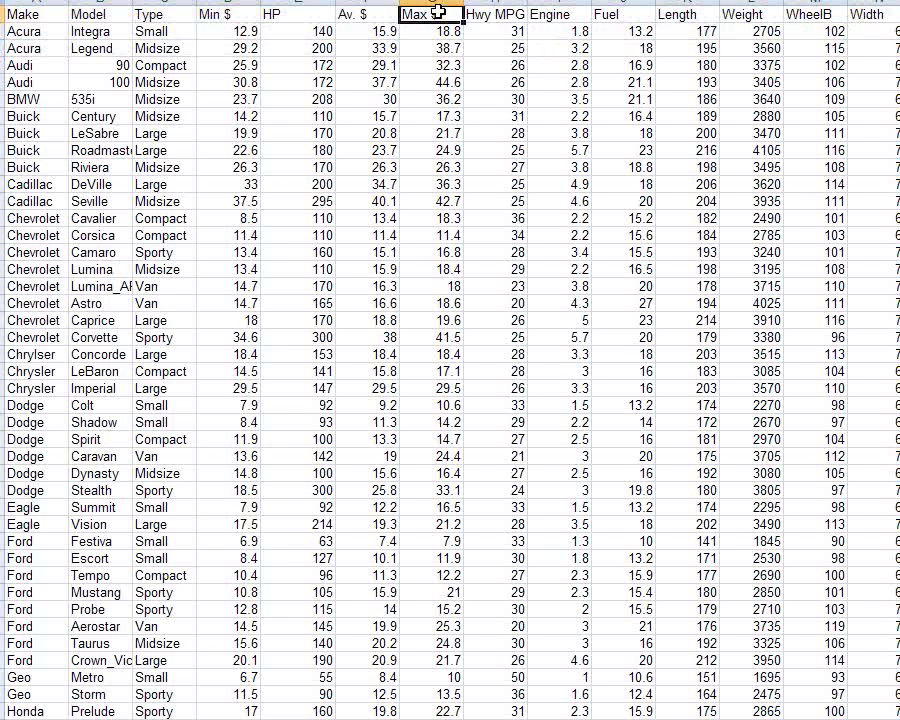
left_click(143, 33)
key("Down")
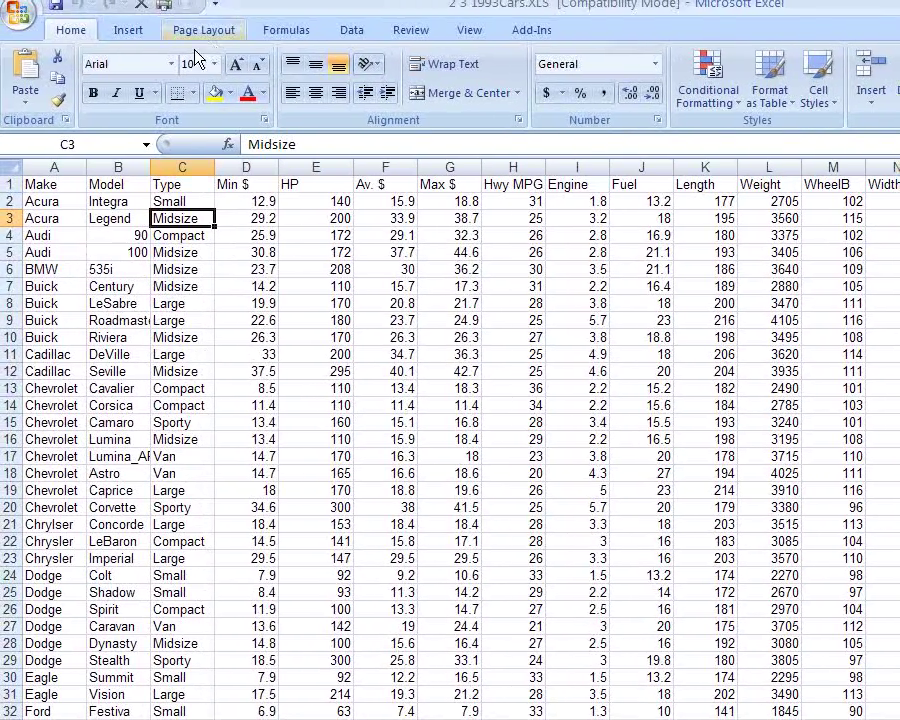
Insert a PivotTable from Sheet1!$A$1:$R$94 on a new worksheet, with the field list visible.
left_click(130, 31)
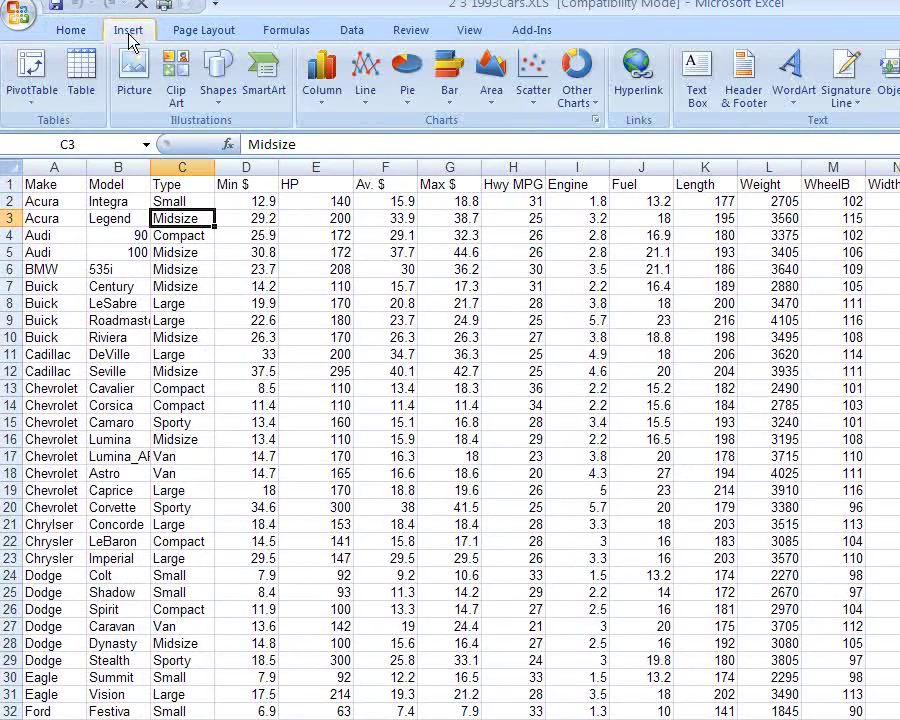
left_click(33, 75)
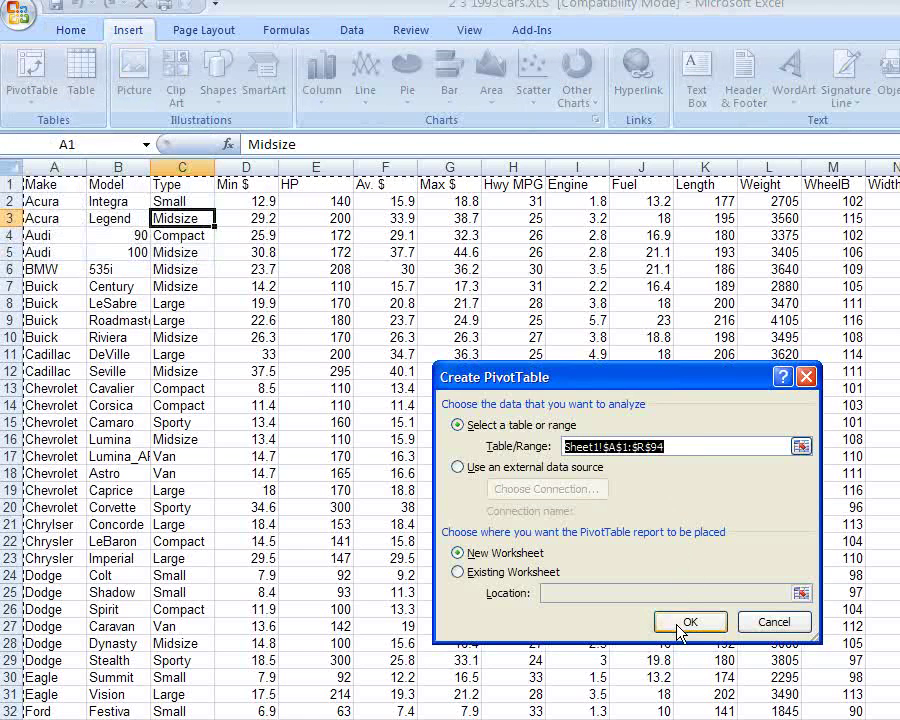
left_click(677, 625)
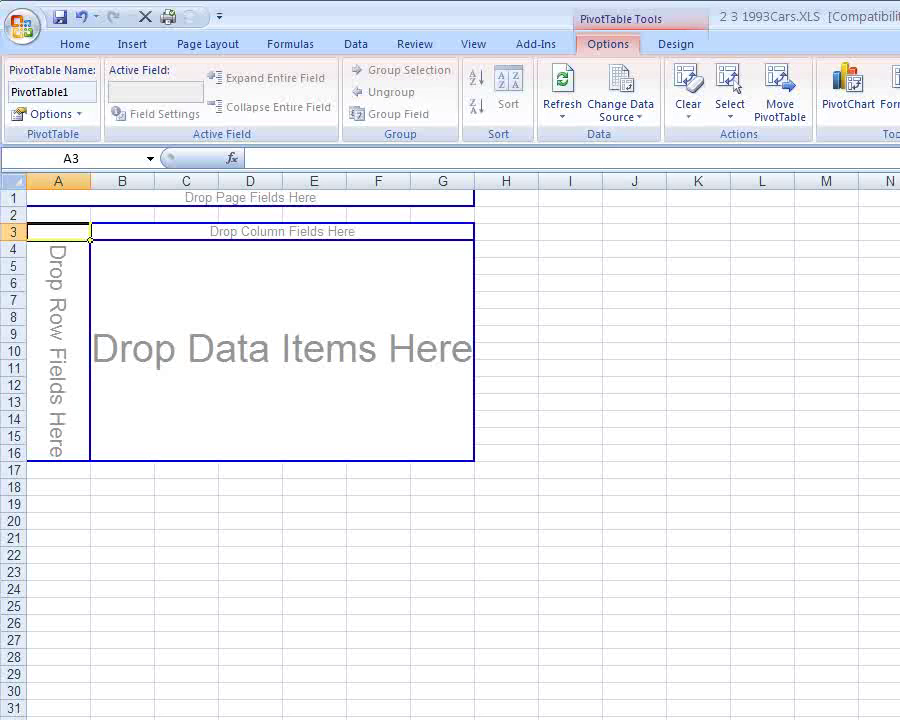
mouse_move(899, 375)
left_mouse_down()
mouse_move(889, 372)
mouse_move(896, 375)
left_mouse_up()
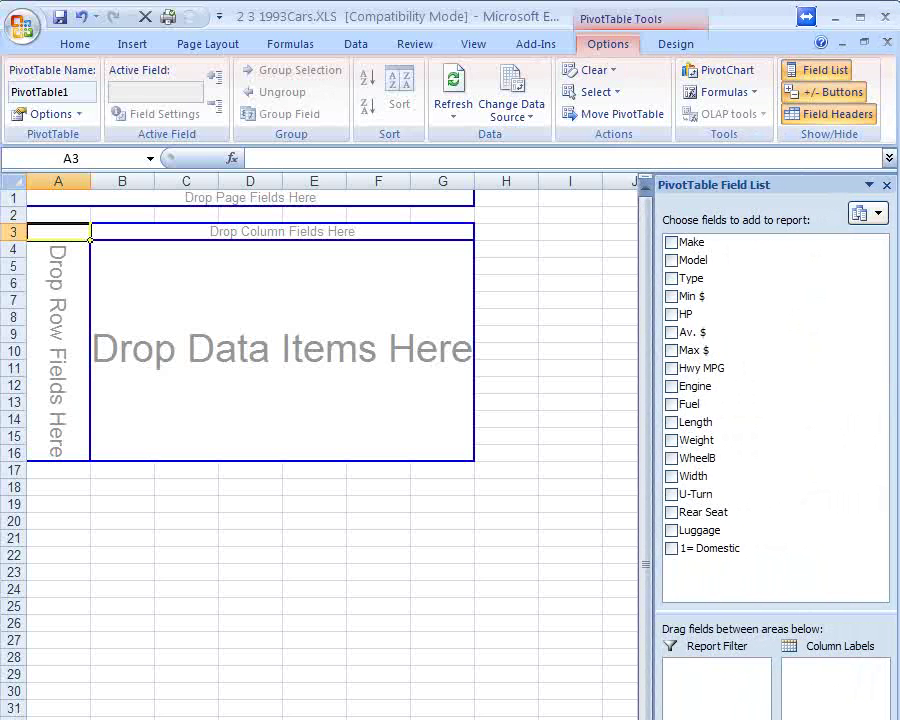
In PivotTable Options, try the Classic PivotTable layout, switch it back off and close the dialog.
left_click(79, 116)
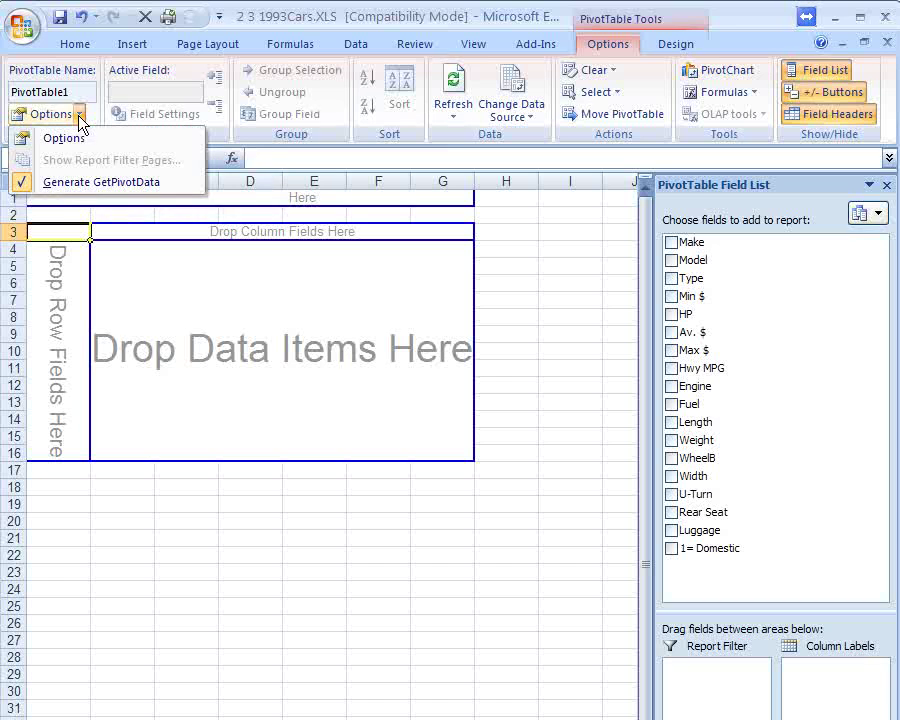
left_click(70, 140)
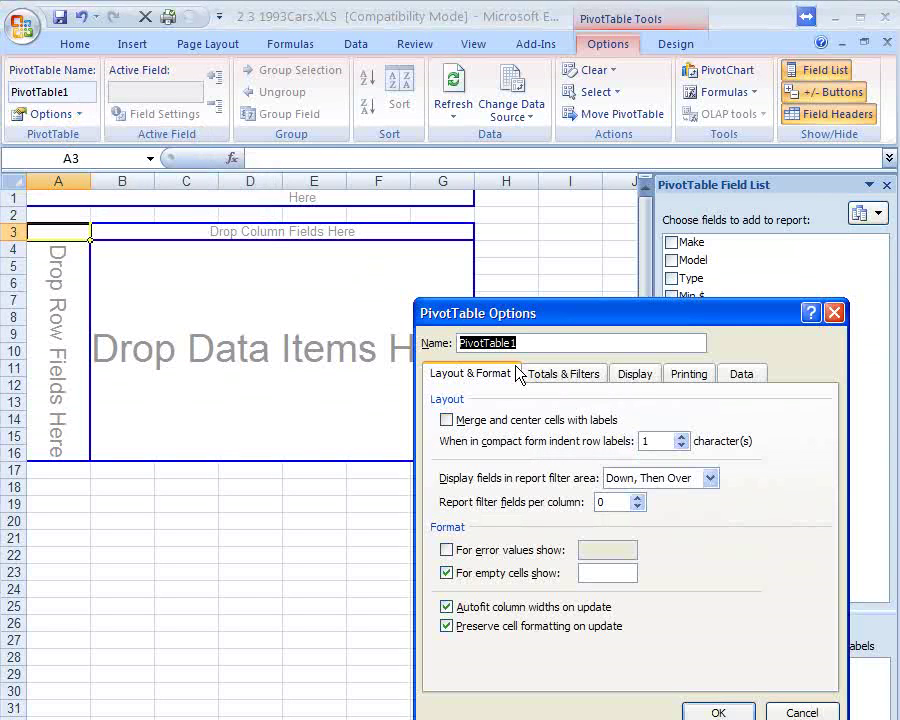
left_click_drag(627, 311, 455, 208)
left_click(461, 270)
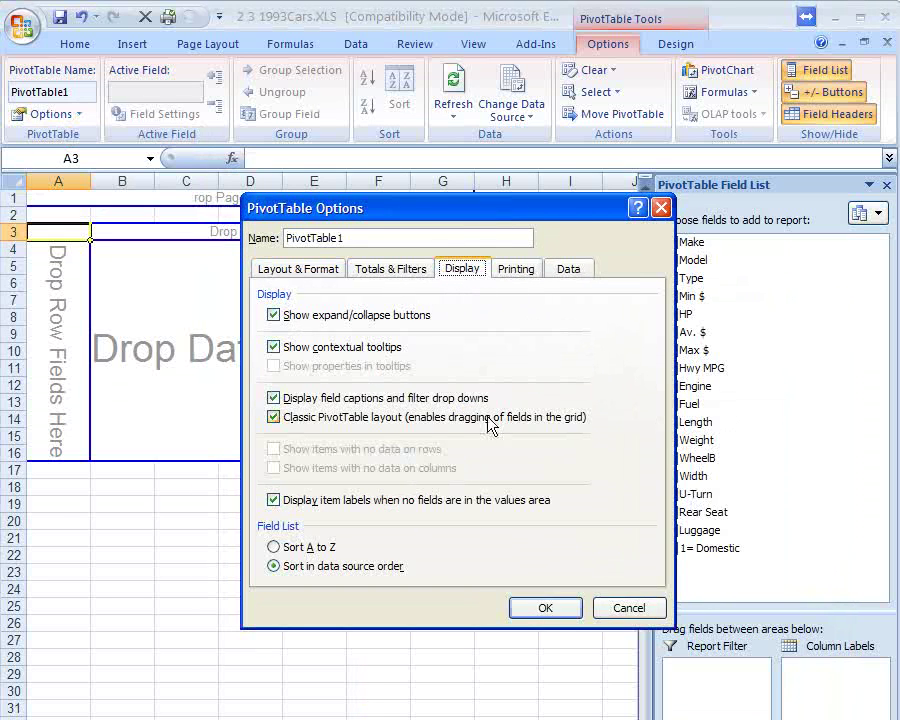
left_click(273, 417)
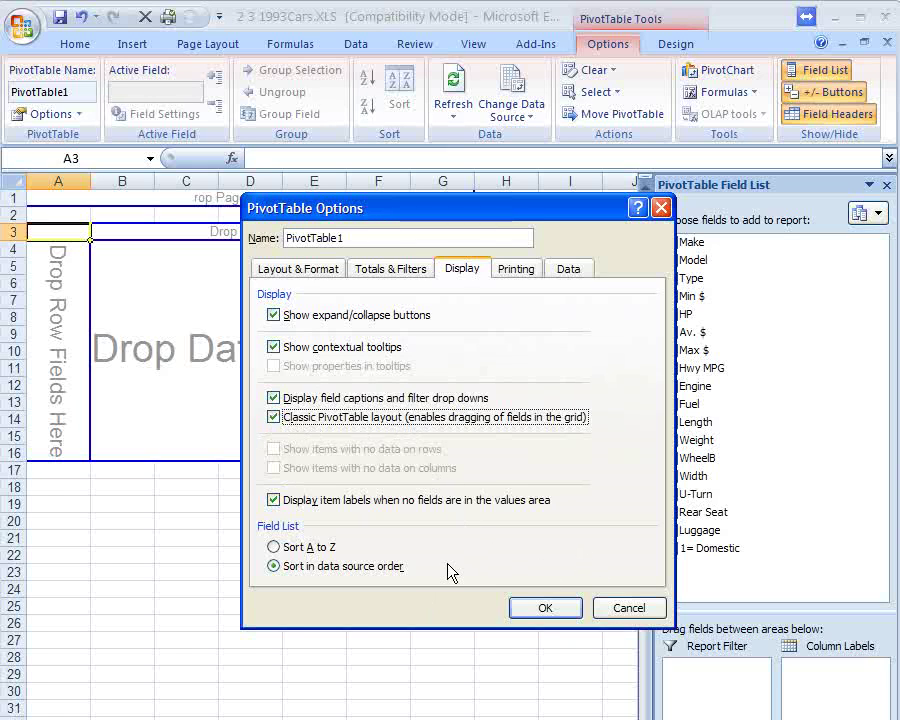
left_click(277, 419)
left_click(540, 607)
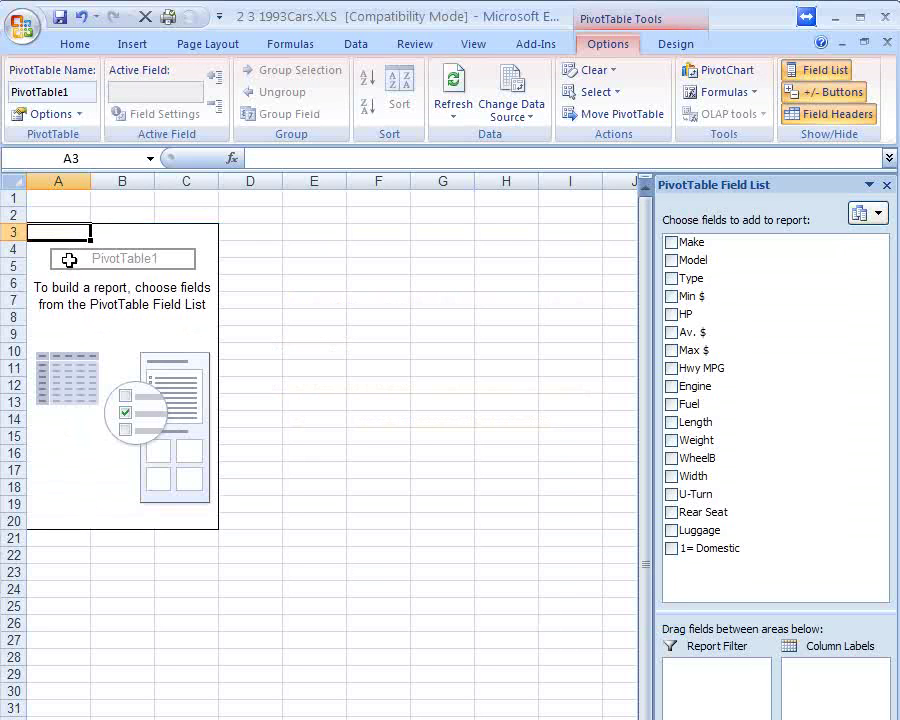
Turn on Classic PivotTable layout in the Display settings and apply it.
left_click(80, 114)
left_click(60, 137)
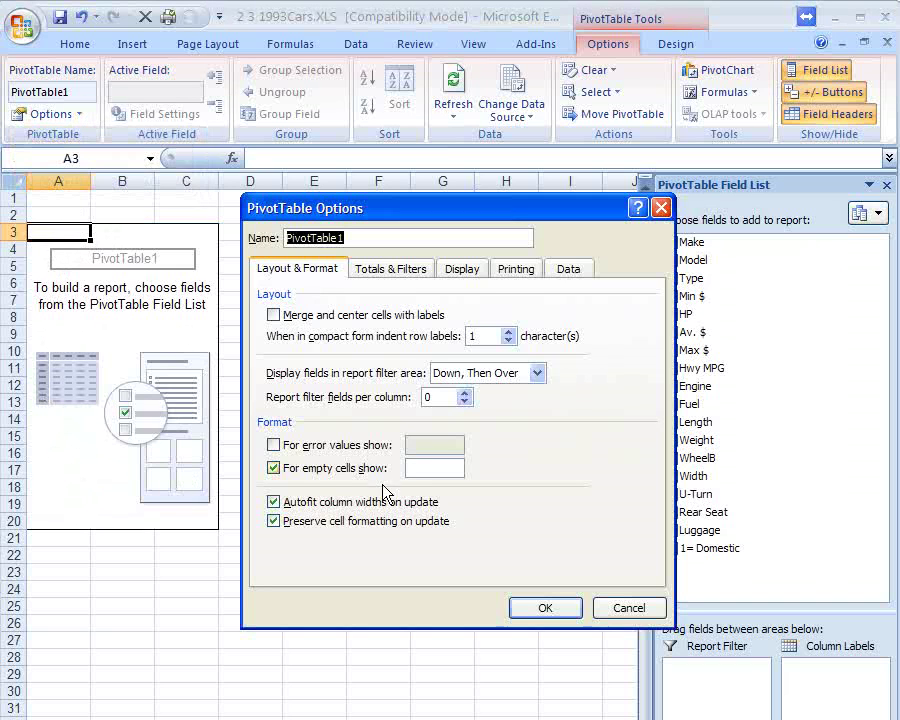
left_click(444, 272)
left_click(274, 417)
left_click(571, 611)
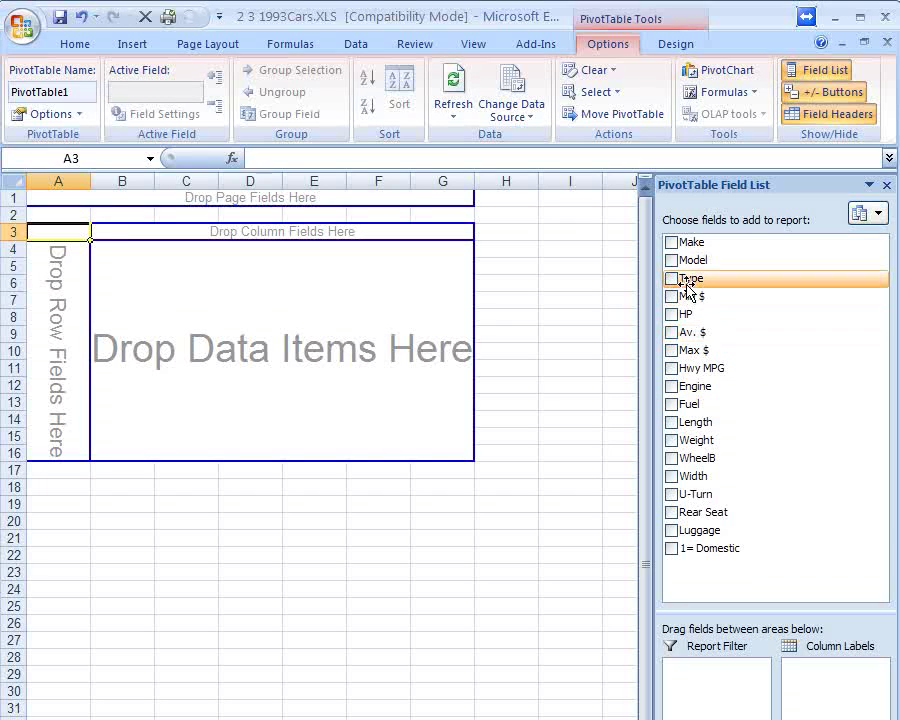
Put Type in the row area and the data area to count cars by Type, totalling 93.
left_click_drag(694, 285, 58, 282)
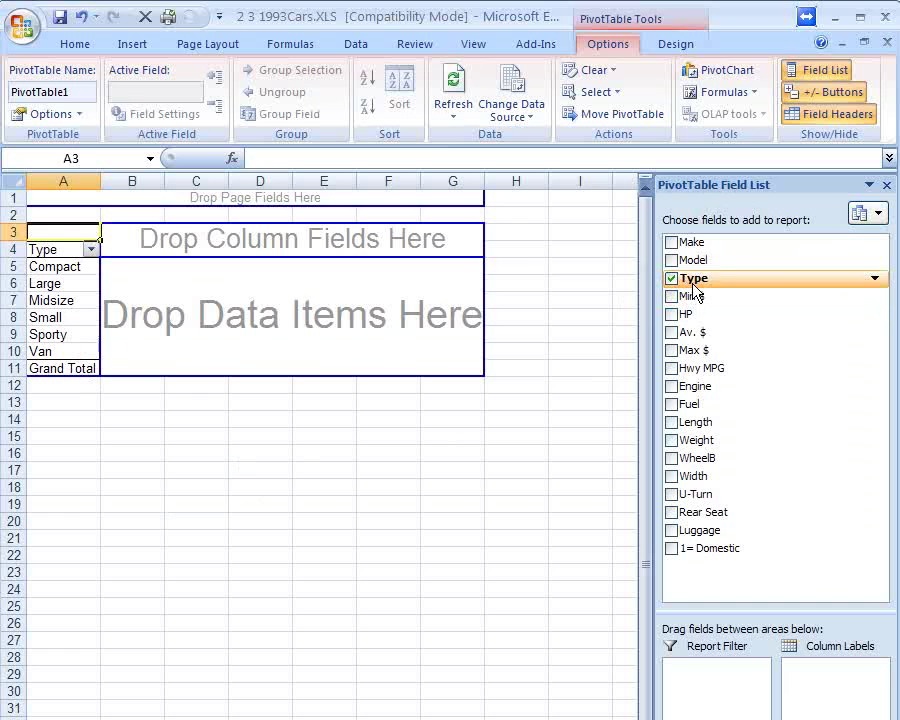
left_click_drag(692, 285, 402, 345)
left_click_drag(225, 299, 205, 300)
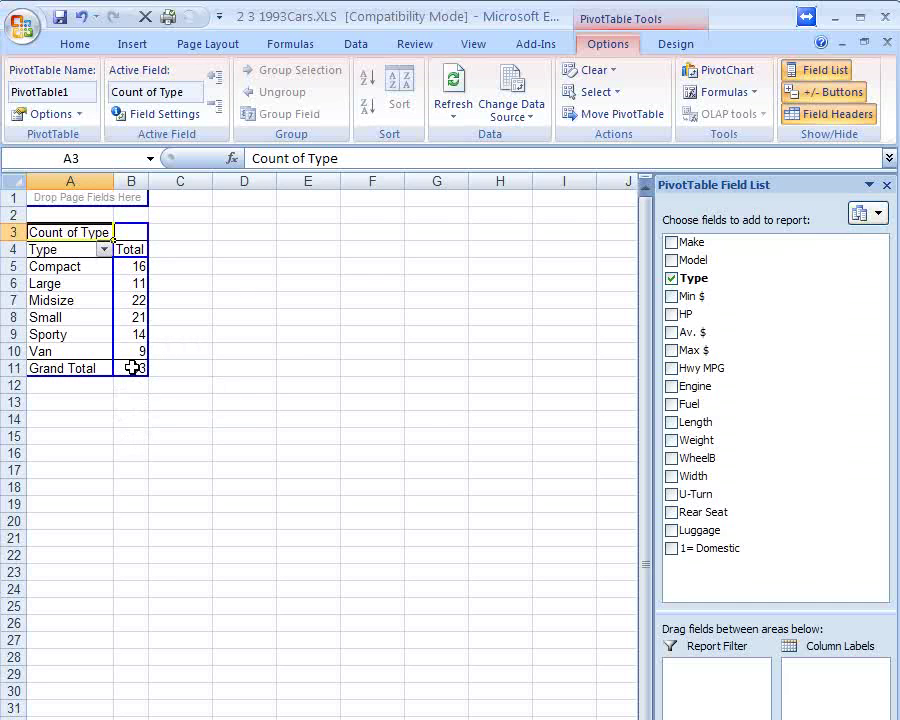
Select the pivot's Type and Total rows A4:B11.
left_click_drag(132, 367, 120, 317)
left_click(147, 418)
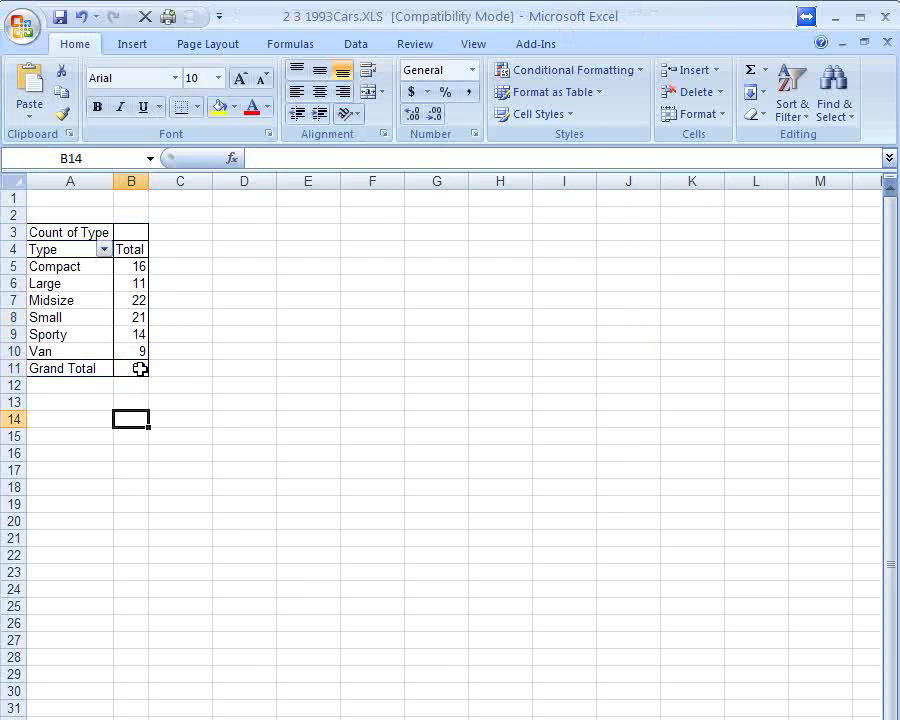
left_click_drag(133, 367, 54, 249)
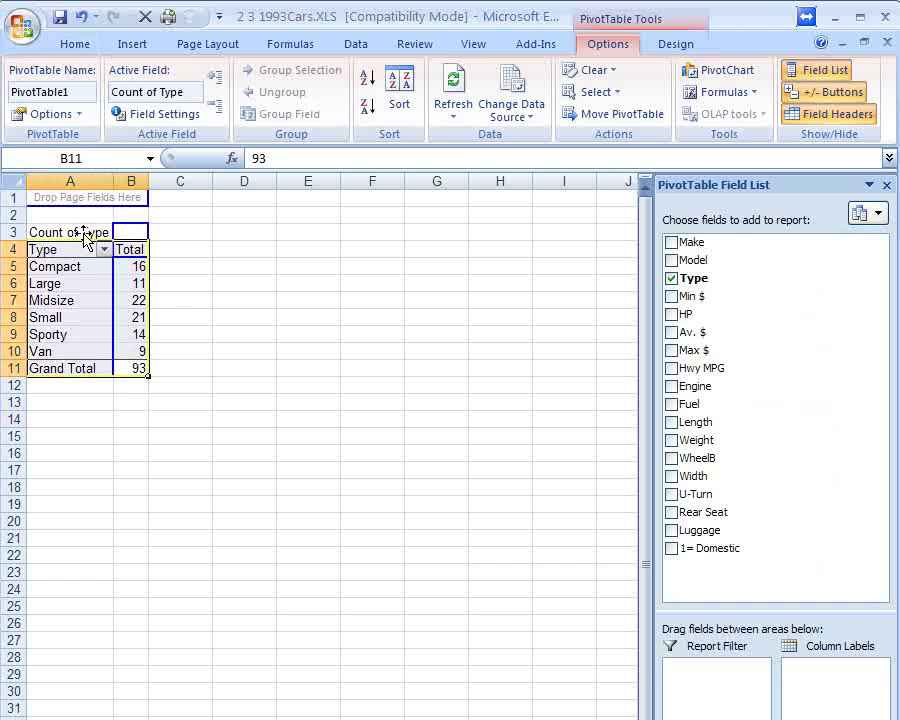
left_click(189, 418)
left_click_drag(137, 367, 62, 249)
Paste the copied Type and Total counts into a new sheet and widen column A for Grand Total.
key("ctrl+c")
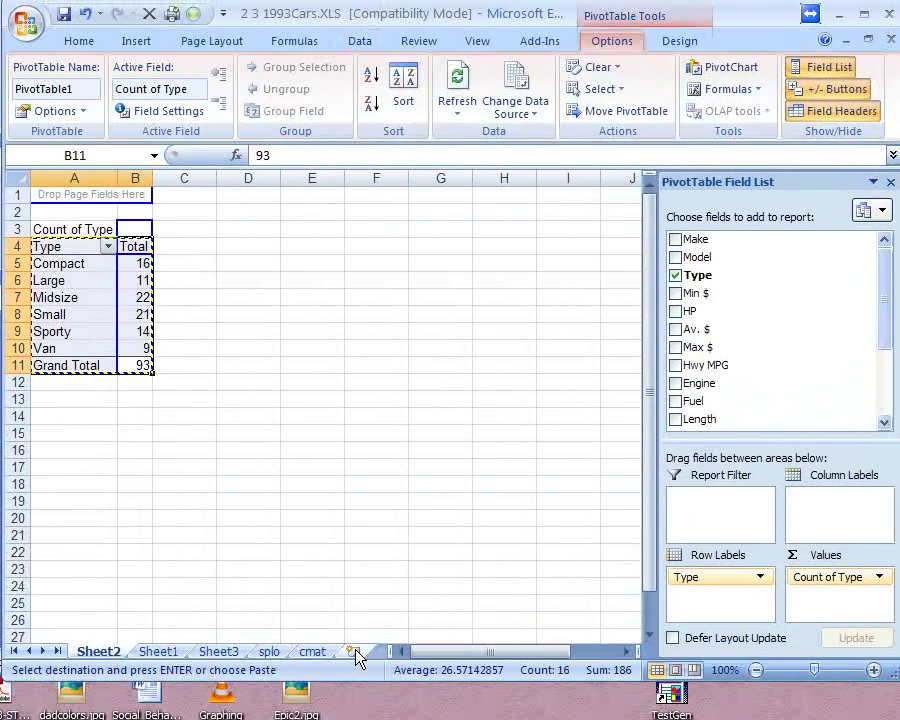
left_click(354, 652)
key("ctrl+v")
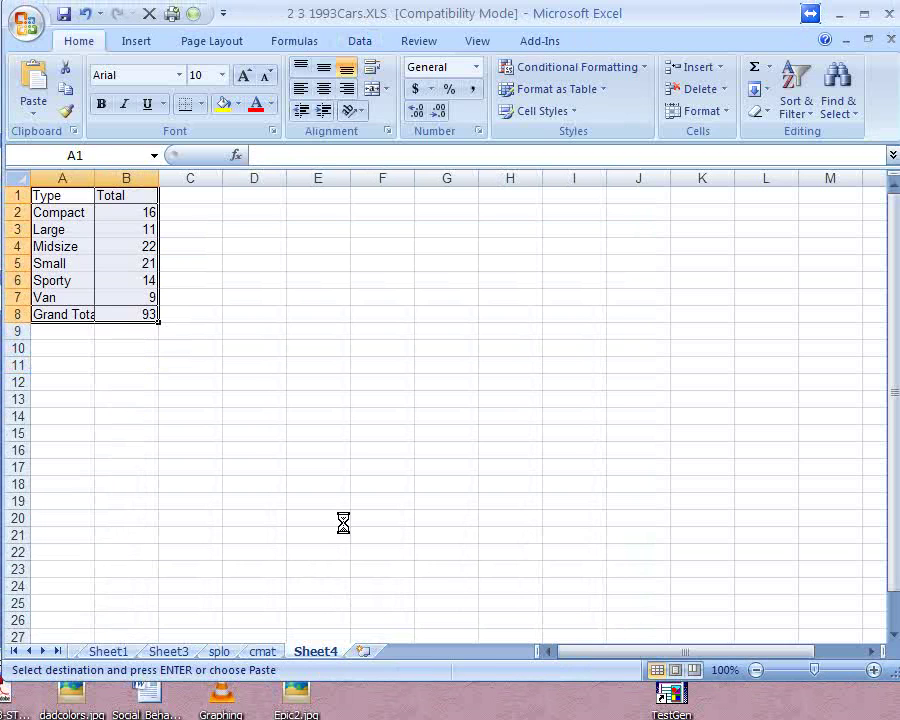
left_click(262, 330)
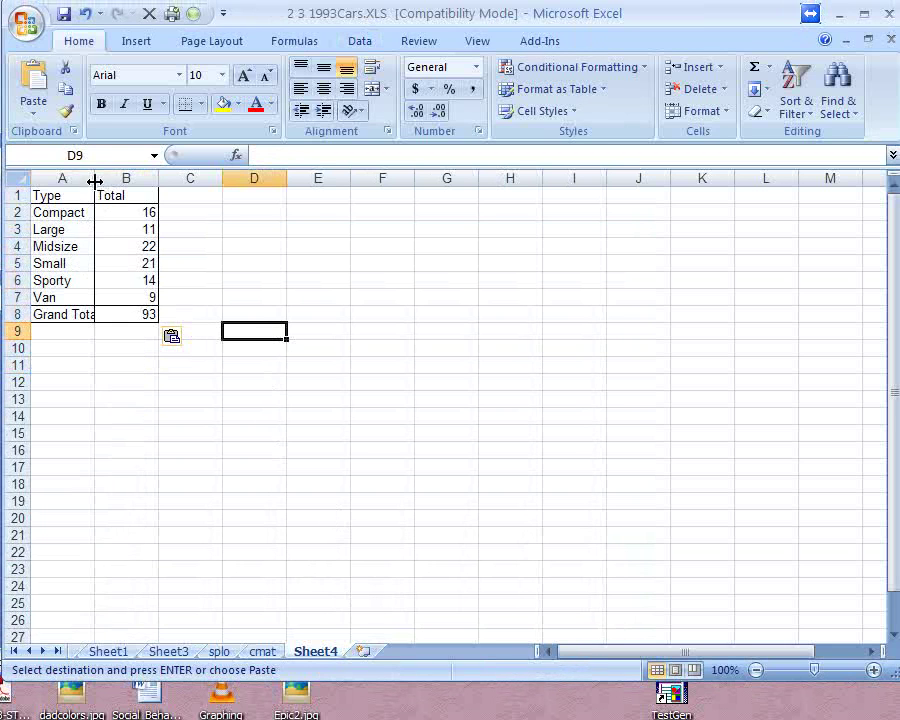
left_click_drag(94, 178, 130, 178)
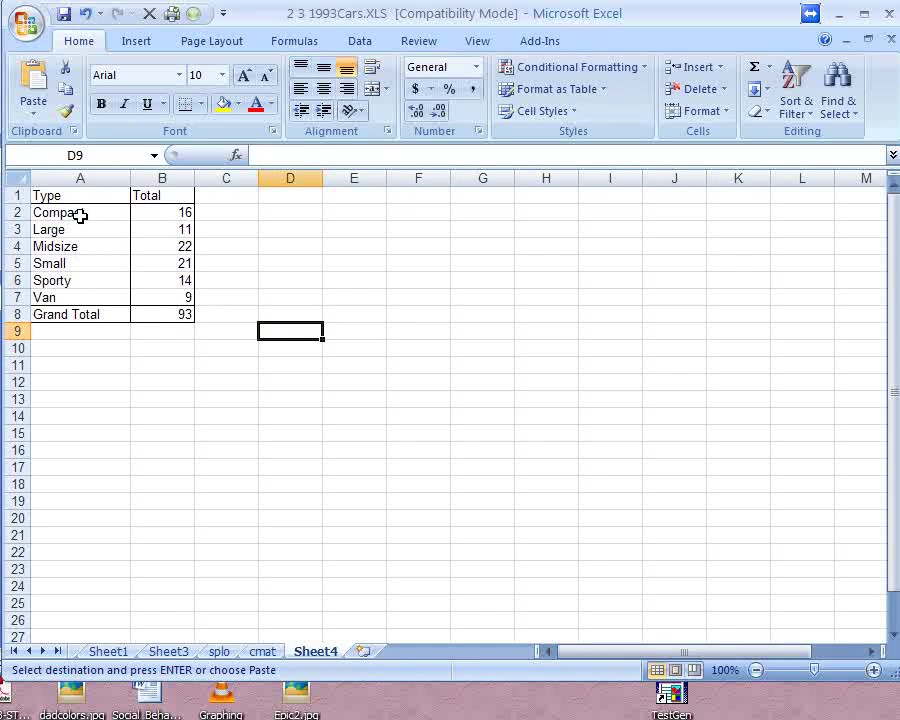
Browse Sheet1, Sheet3 and splo, then return to the Sheet2 pivot table.
left_click(108, 653)
left_click(170, 655)
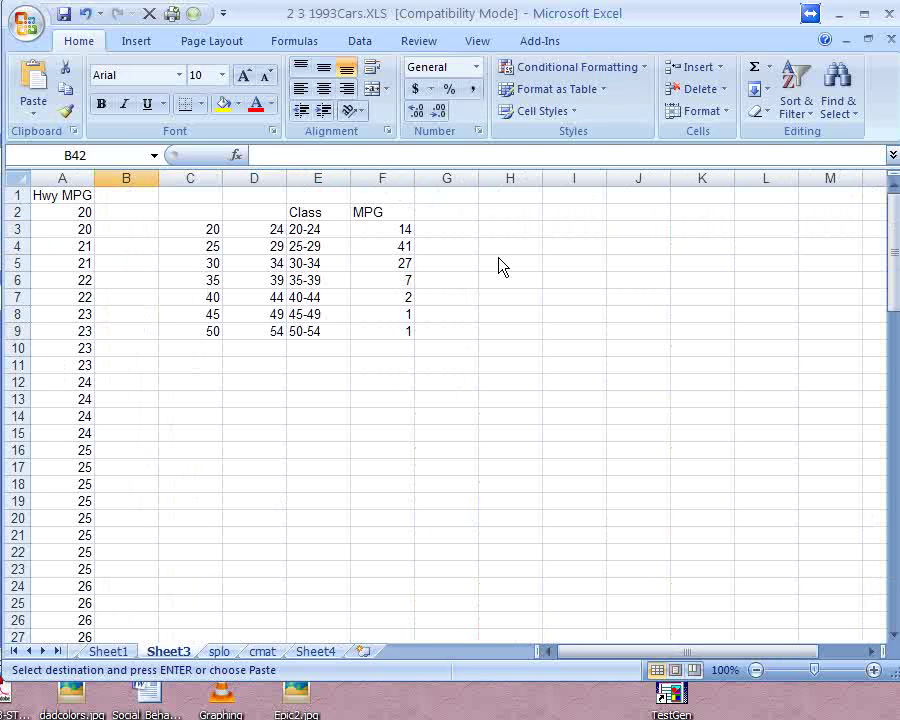
left_click(219, 651)
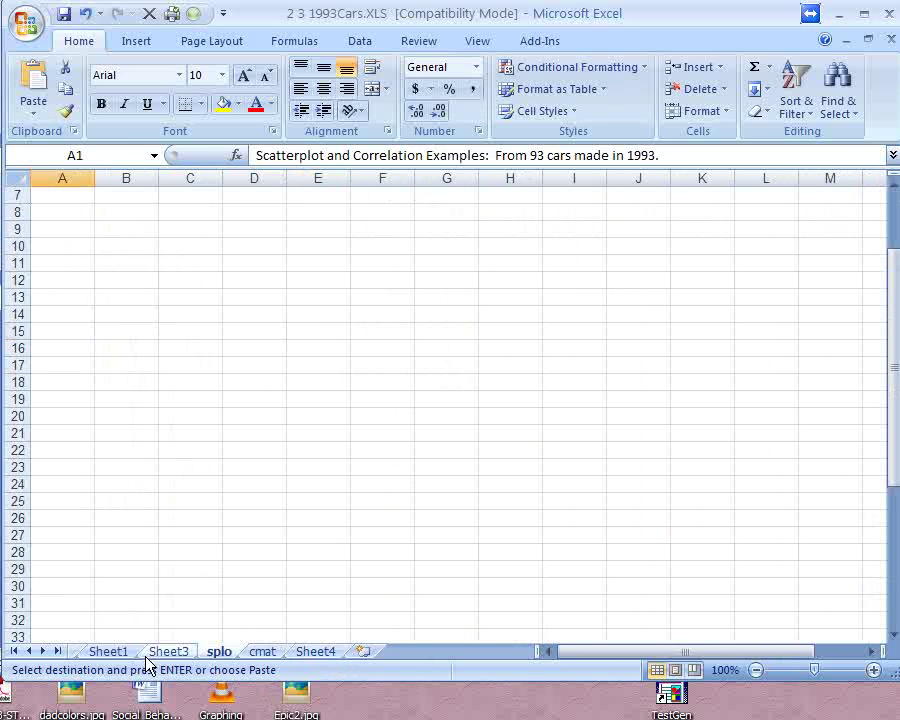
left_click(14, 651)
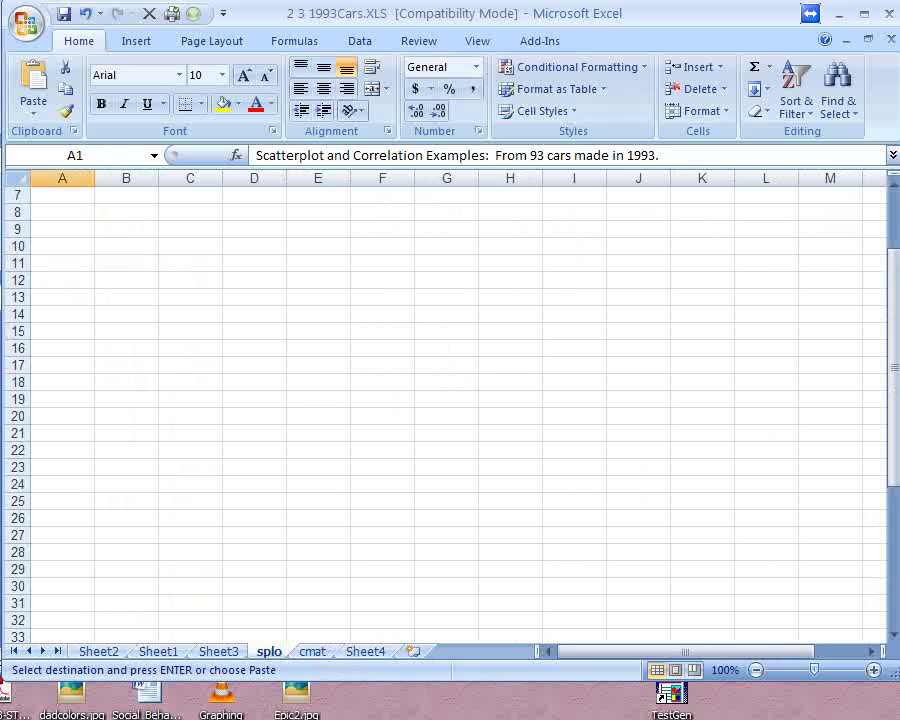
left_click(98, 651)
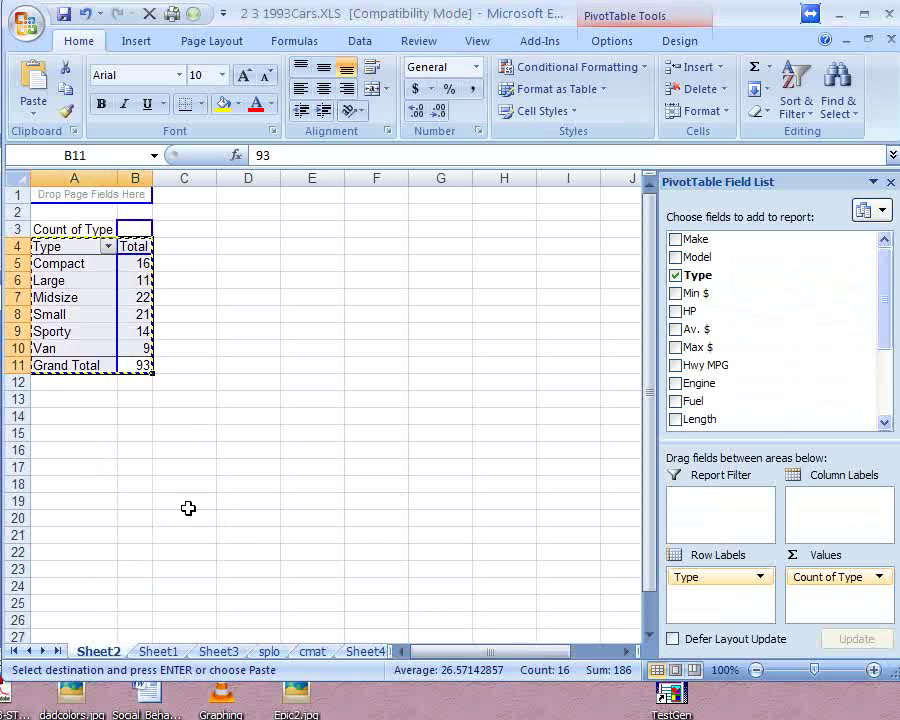
Drag the Type row field and the Count of Type values off the Sheet2 pivot.
left_click(276, 363)
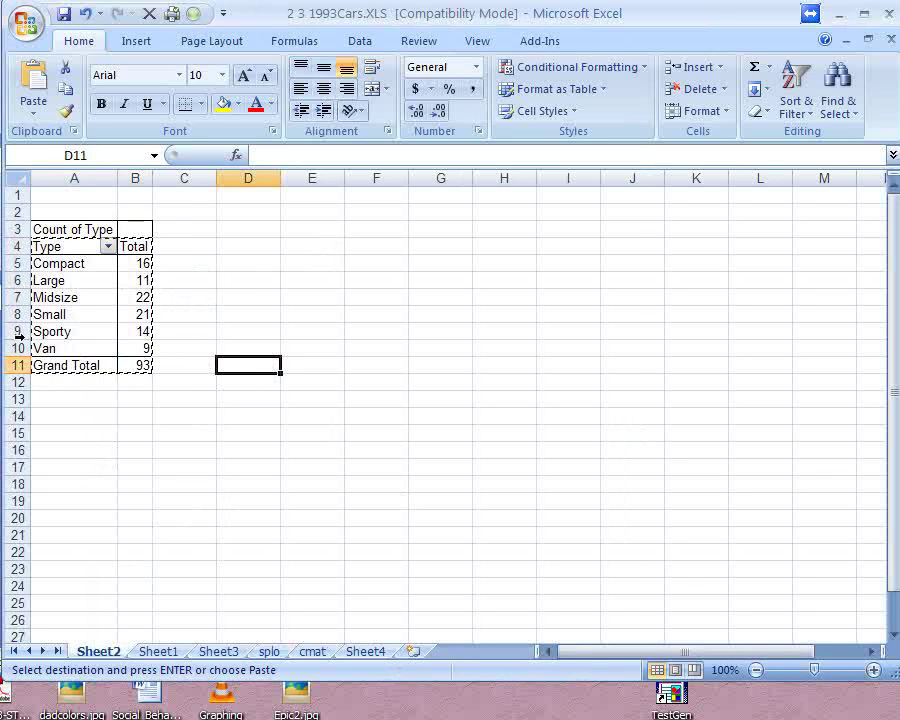
left_click(70, 295)
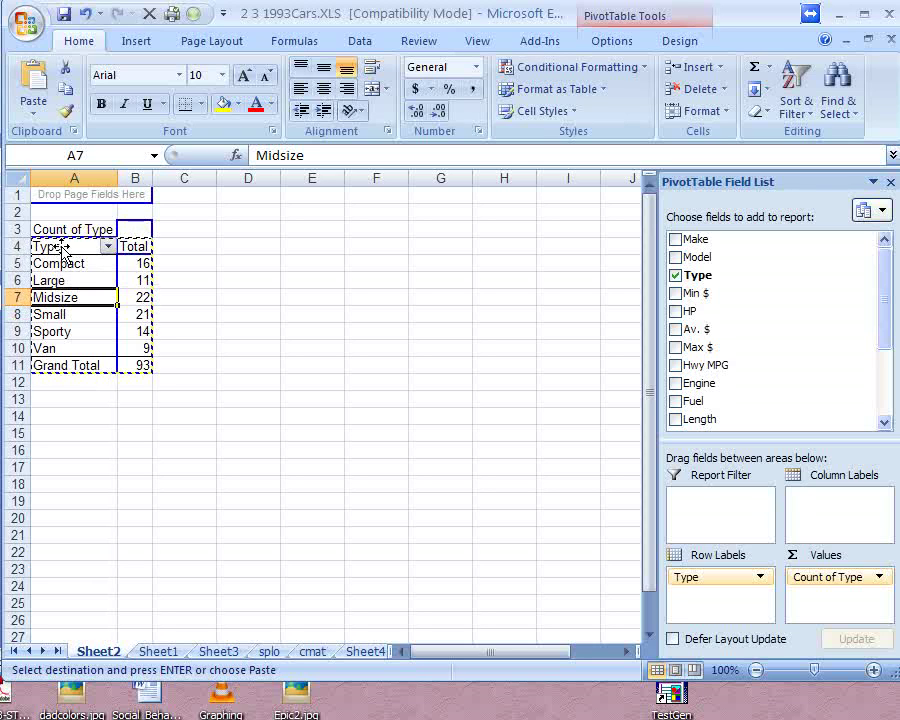
left_click_drag(62, 250, 435, 262)
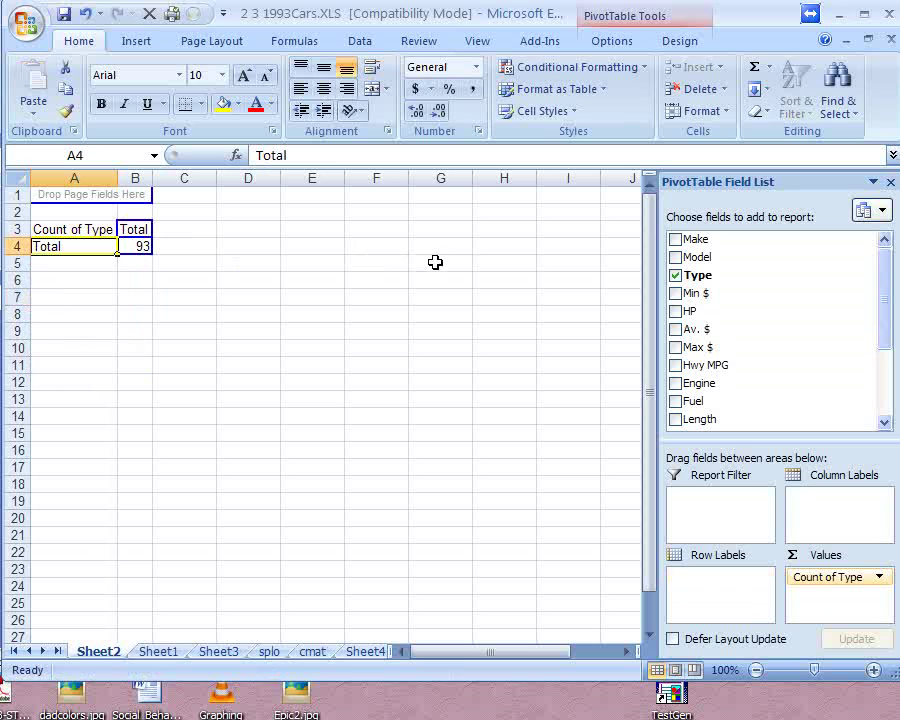
left_click(140, 245)
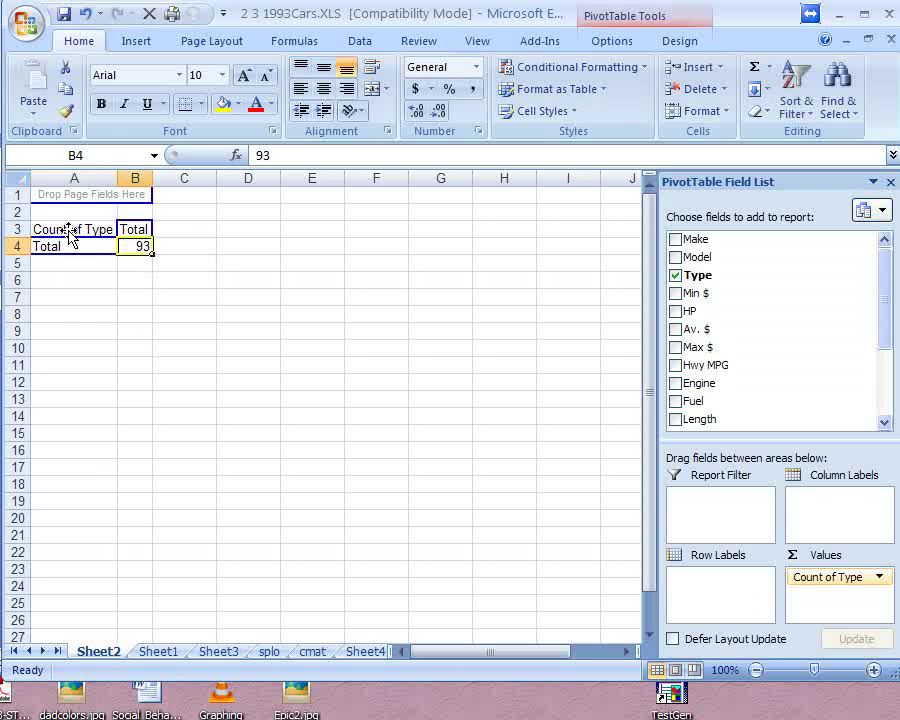
left_click_drag(70, 232, 444, 394)
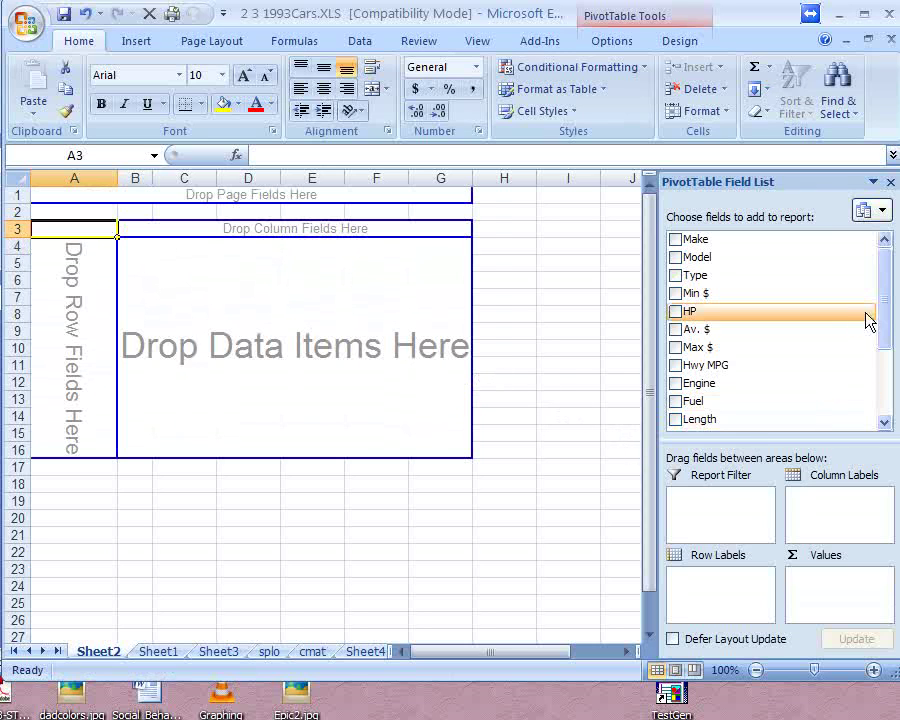
Add 1= Domestic as both the row field and the summed data field, giving 0 and 48.
left_click_drag(890, 325, 886, 416)
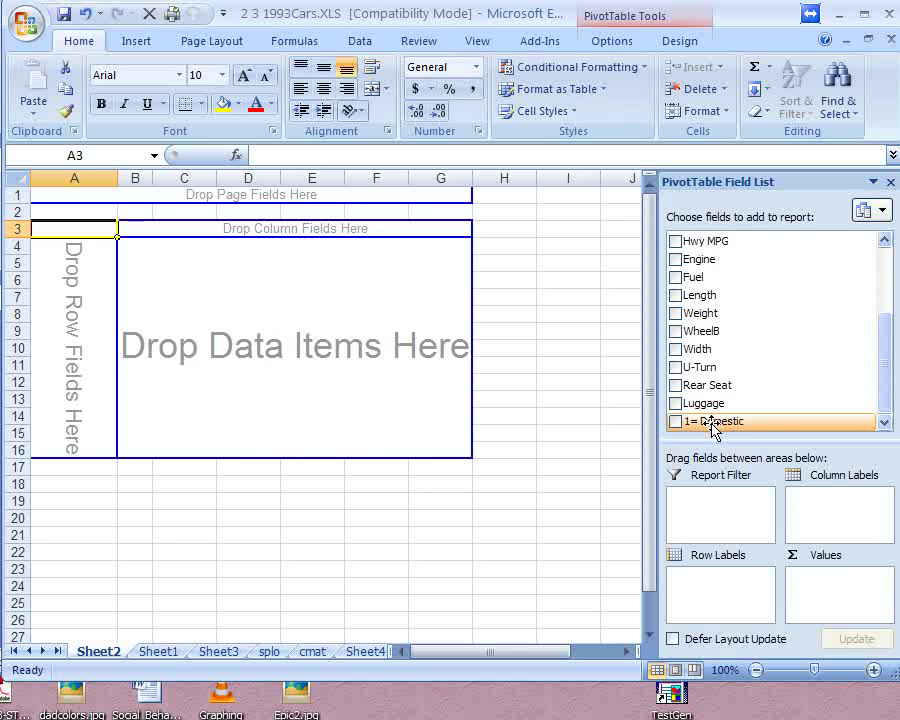
left_click_drag(712, 428, 74, 314)
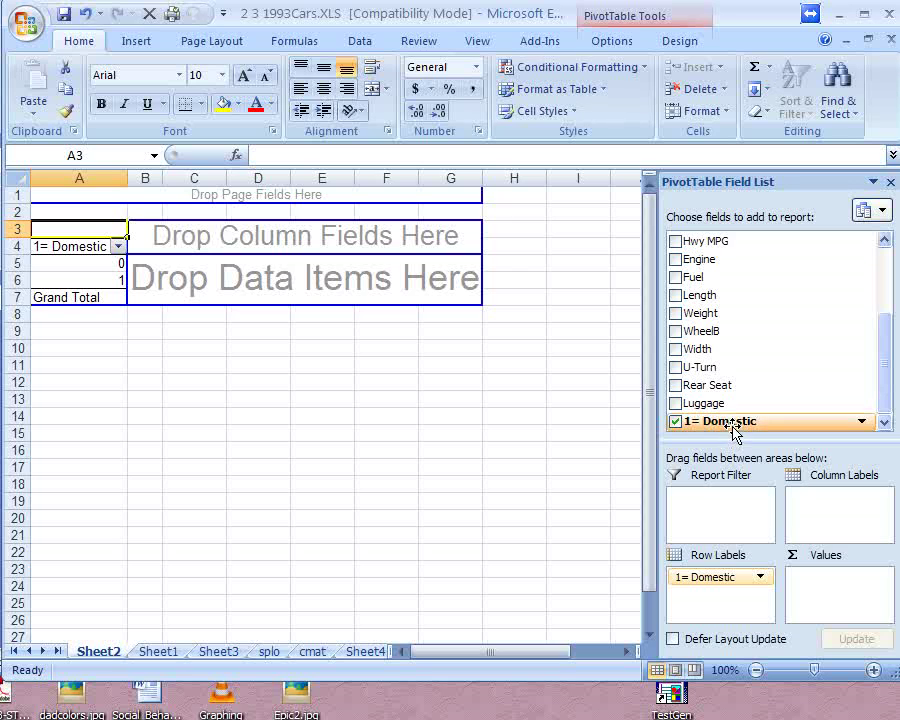
left_click_drag(735, 425, 289, 278)
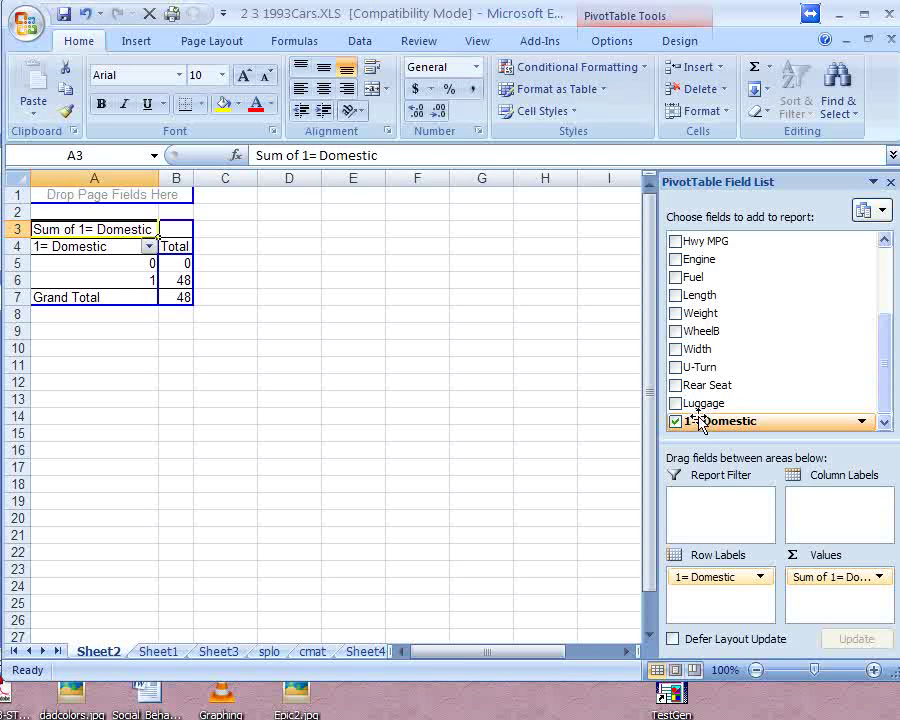
mouse_move(179, 262)
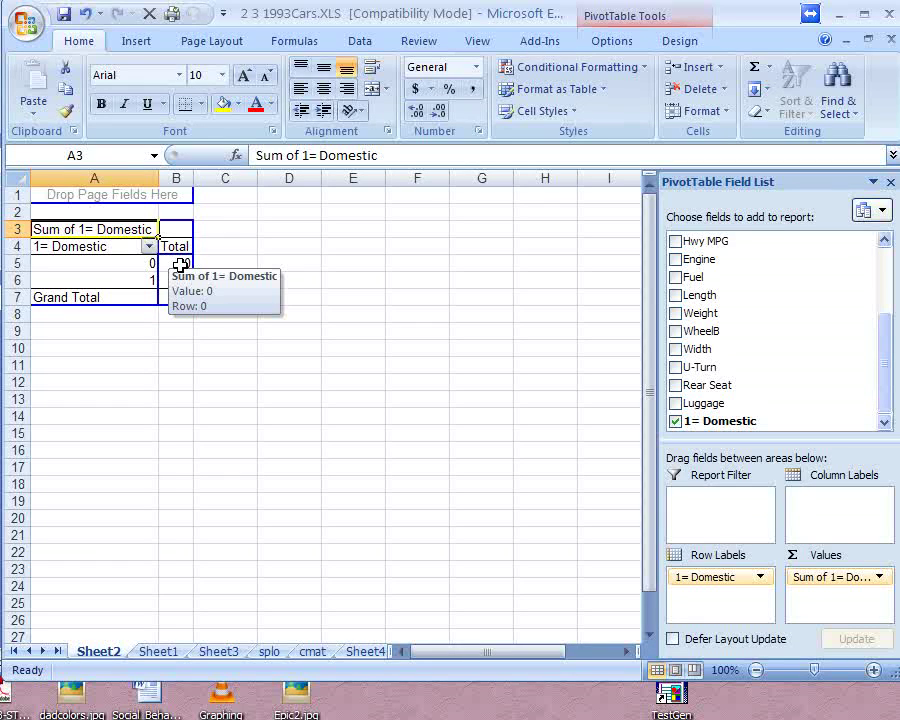
mouse_move(133, 263)
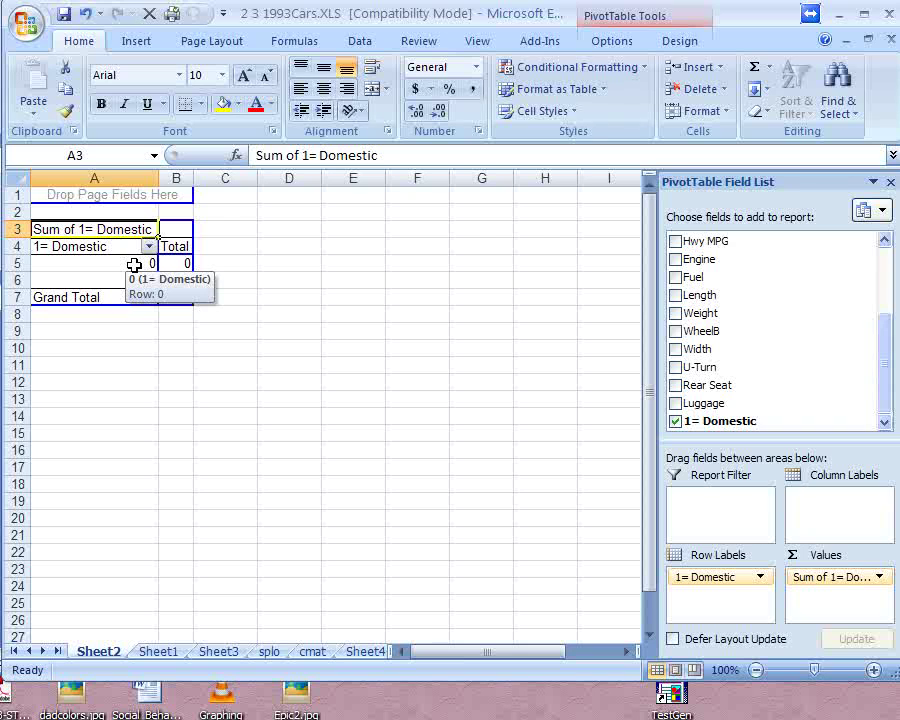
right_click(135, 265)
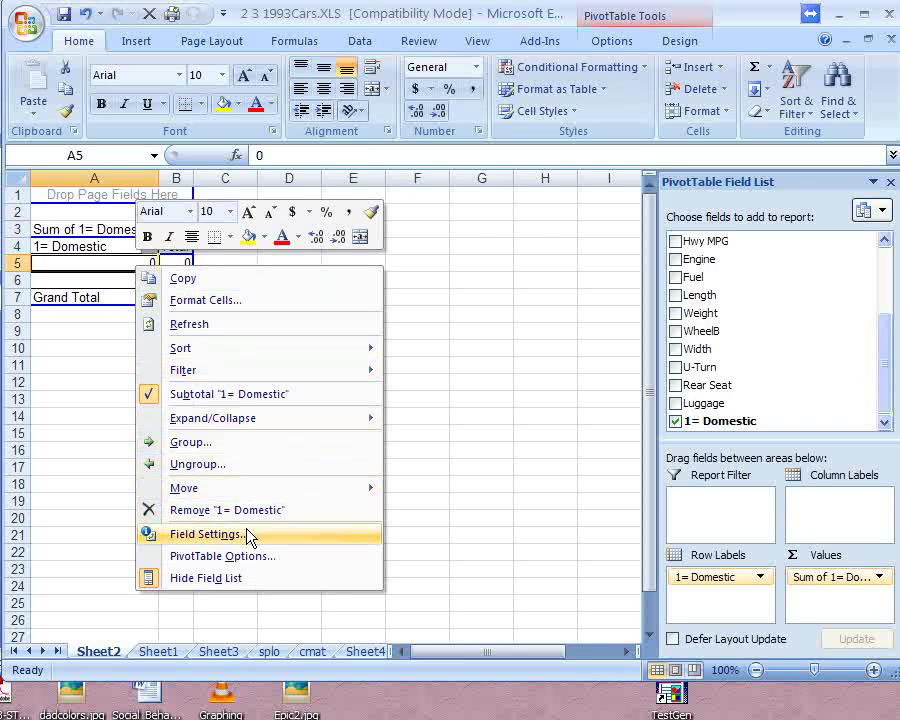
left_click(205, 534)
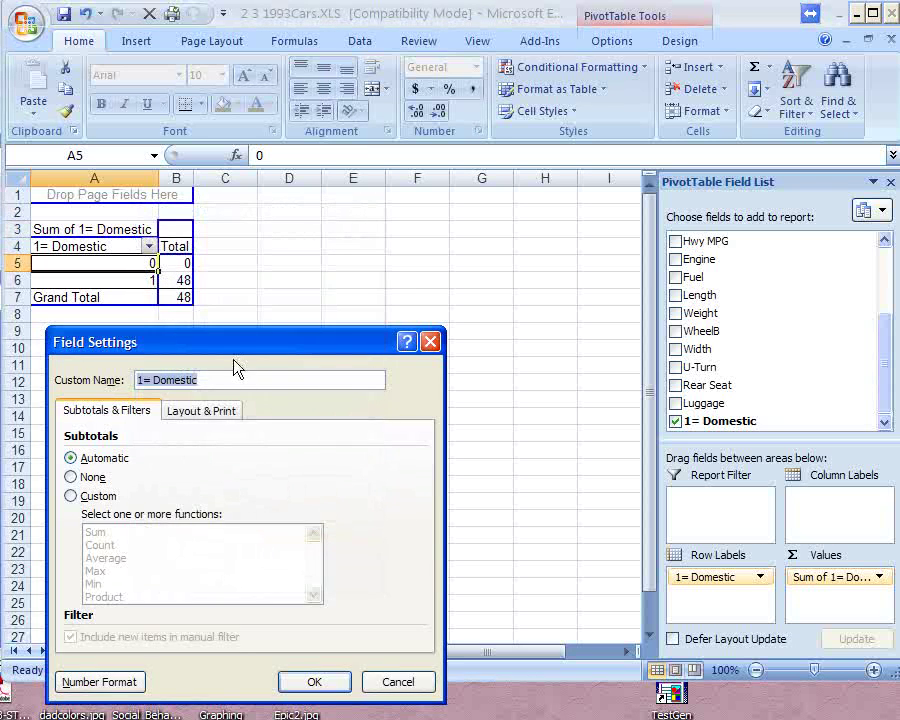
left_click_drag(230, 358, 227, 198)
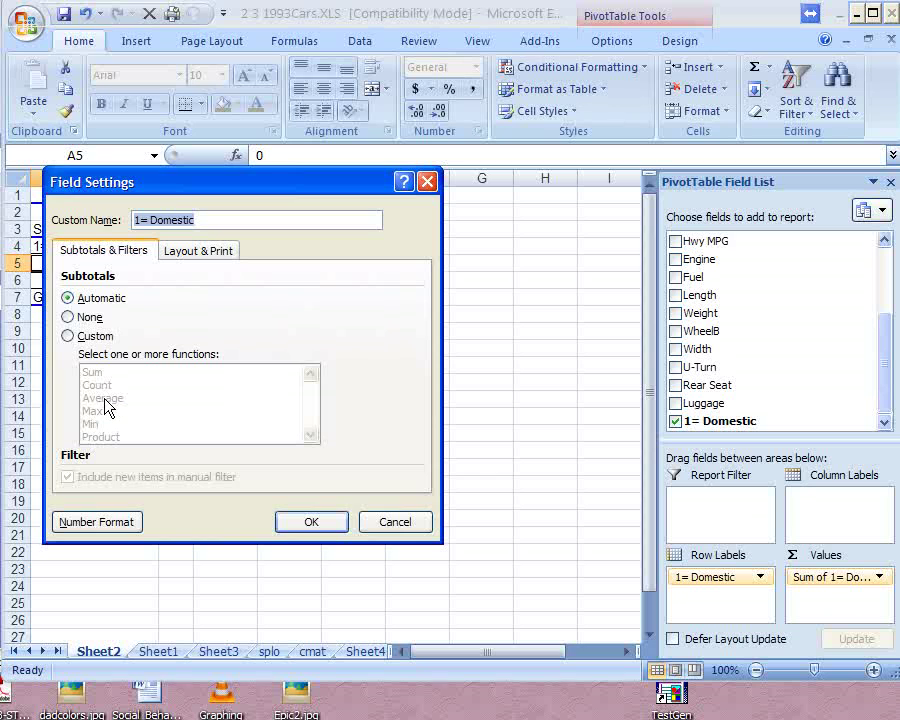
left_click(390, 520)
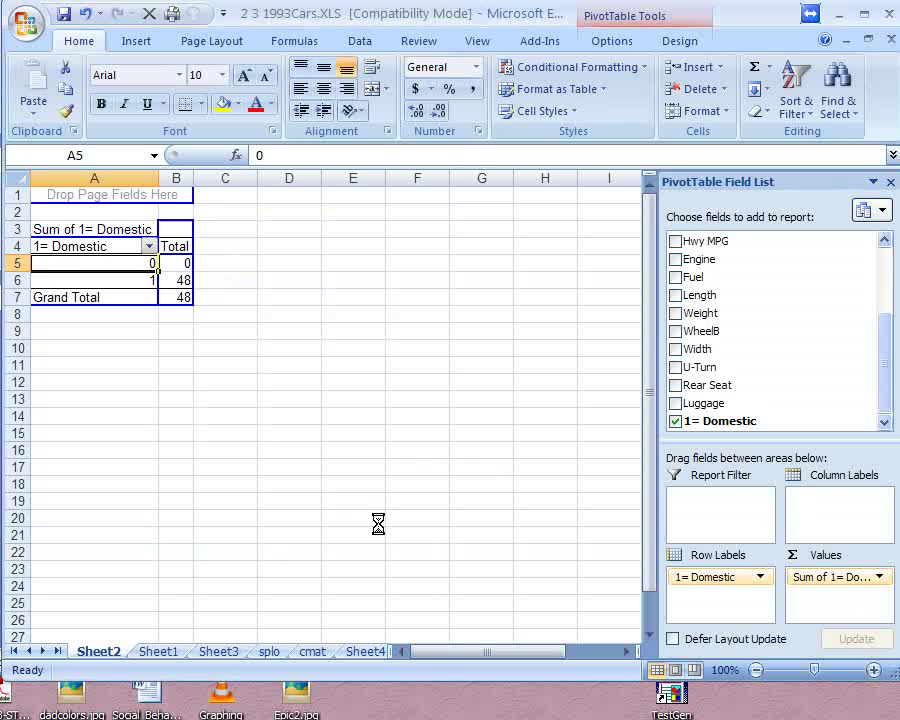
left_click(284, 281)
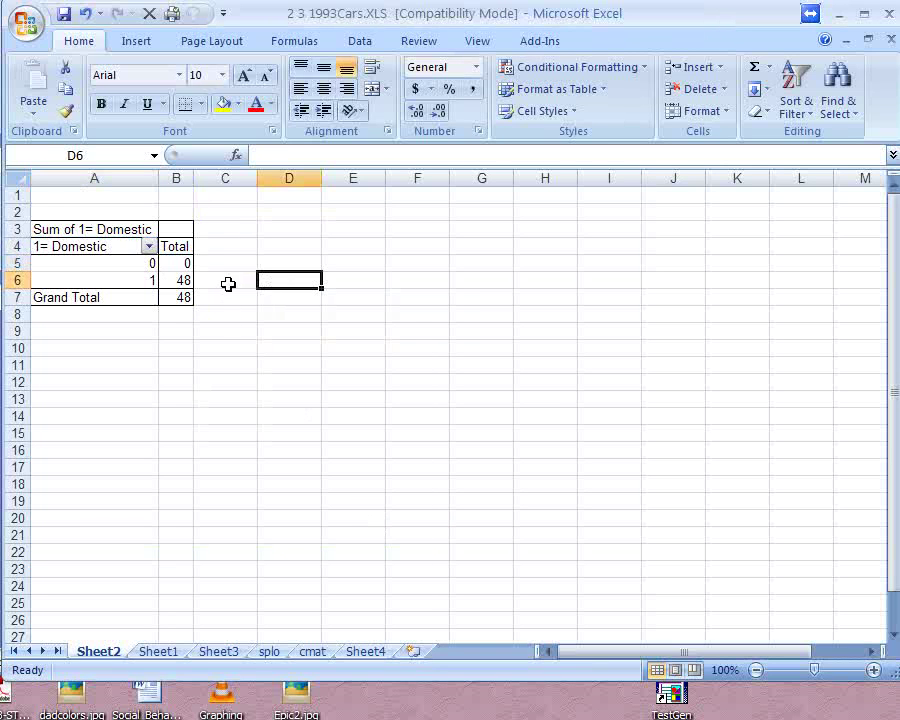
right_click(131, 265)
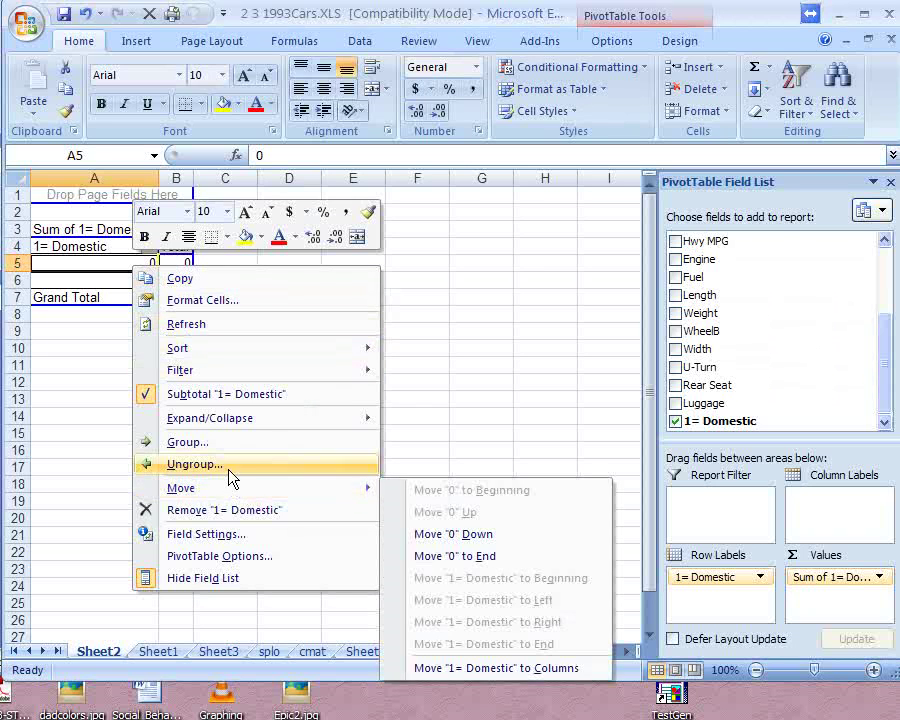
left_click(235, 536)
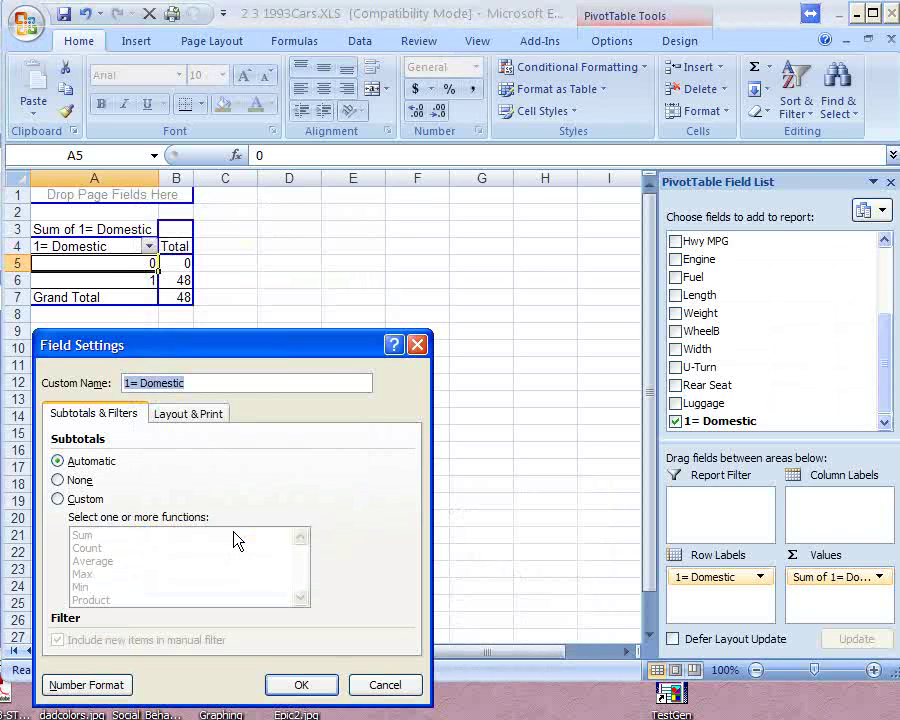
left_click(57, 498)
left_click_drag(160, 350, 212, 210)
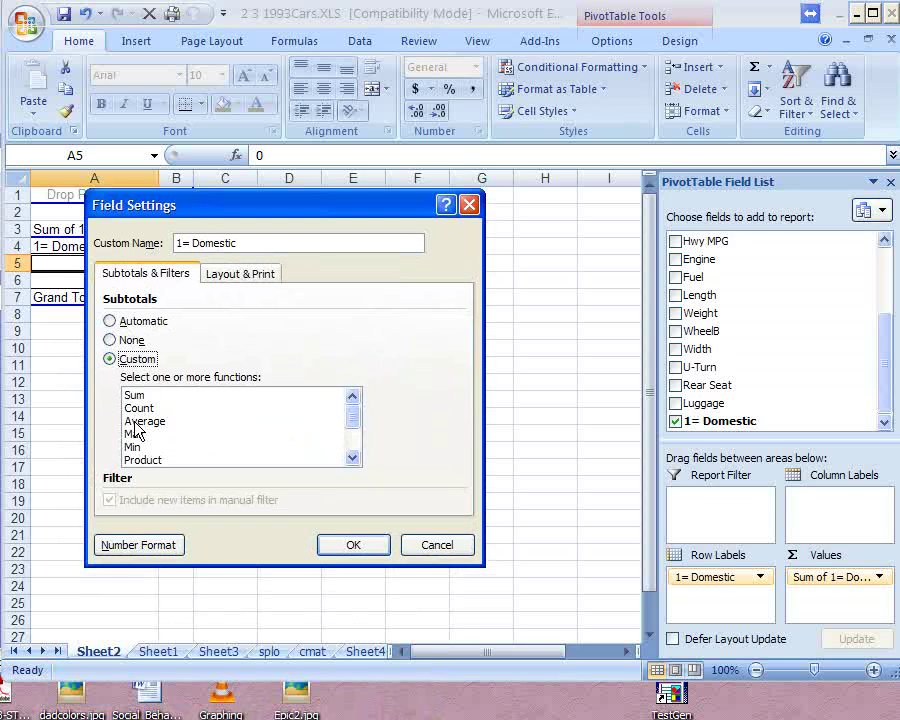
left_click(135, 410)
left_click(351, 552)
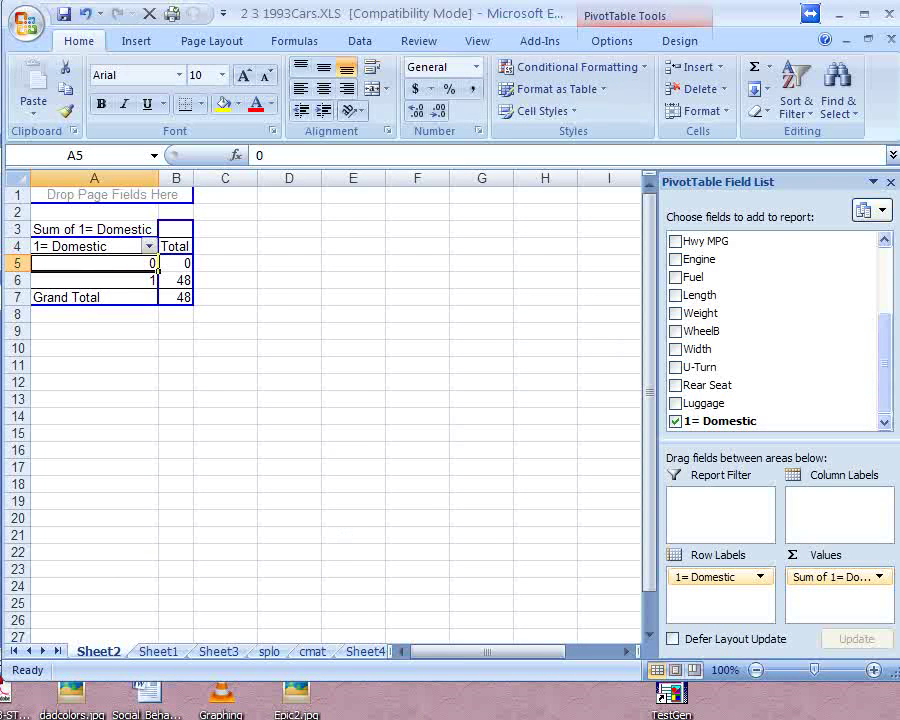
Switch the 1= Domestic value field from Sum to Count, giving 45, 48 and a total of 93.
left_click(176, 263)
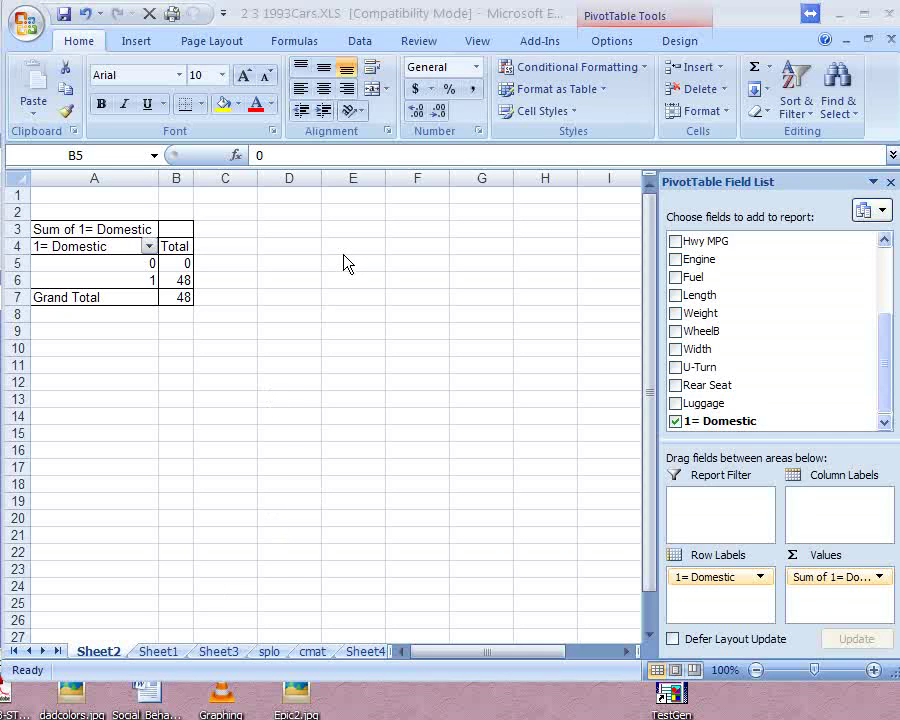
left_click(176, 264)
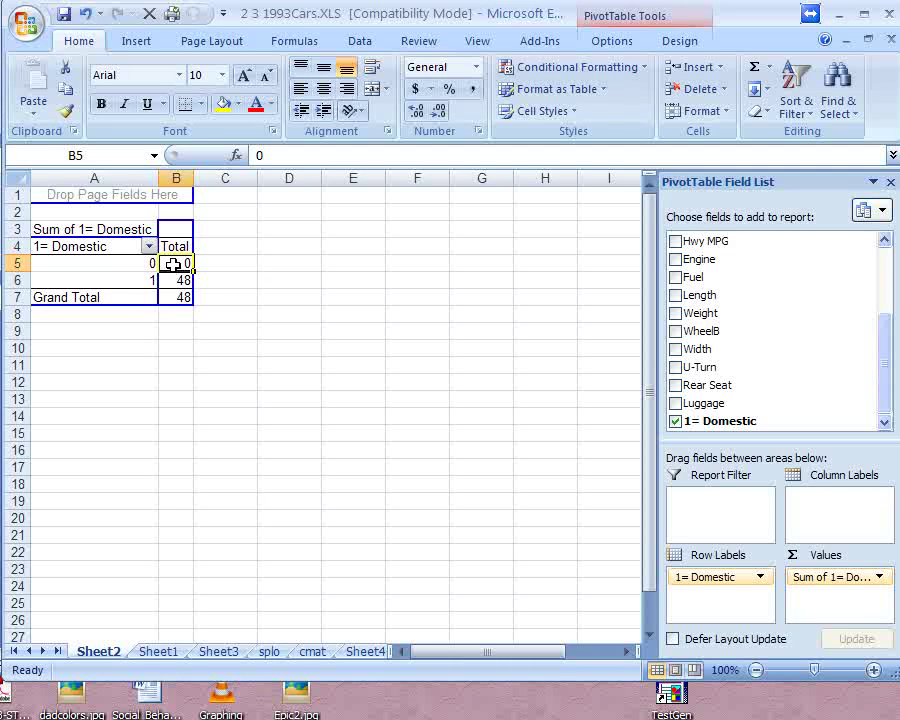
right_click(117, 265)
key("Escape")
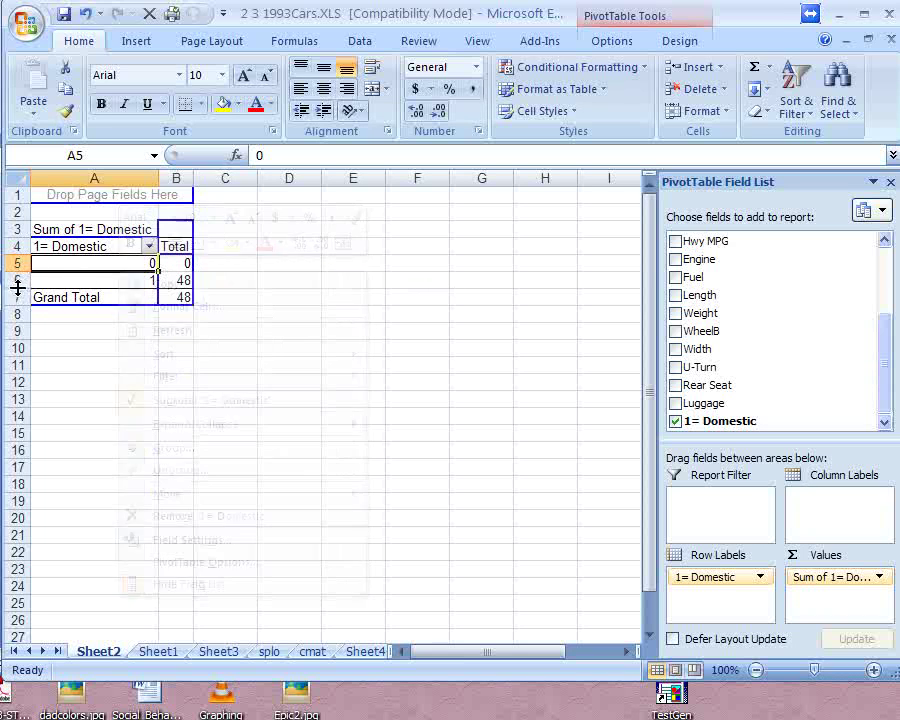
right_click(183, 265)
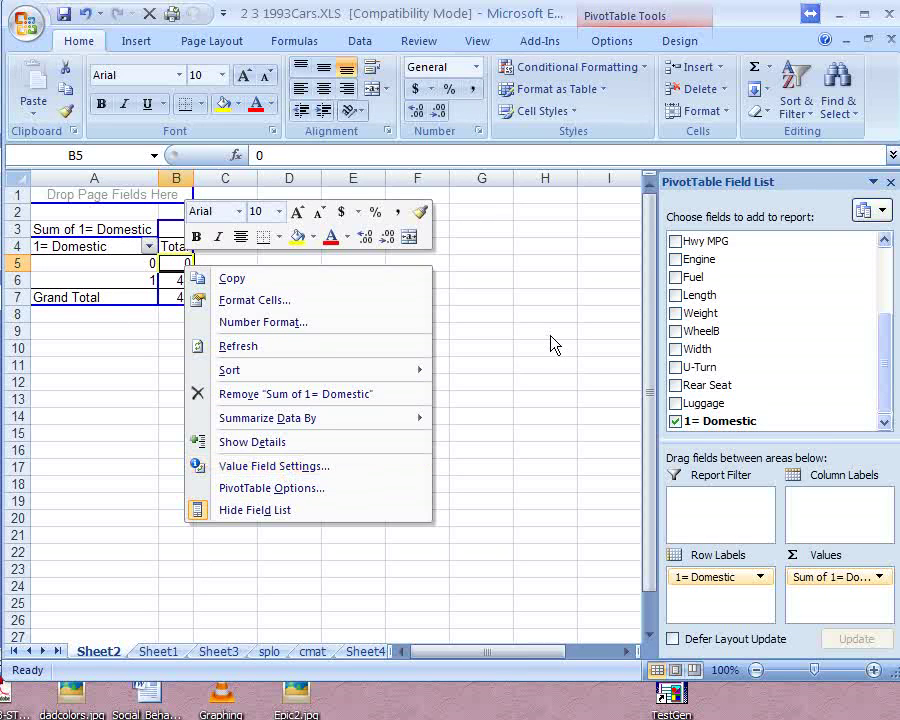
key("Escape")
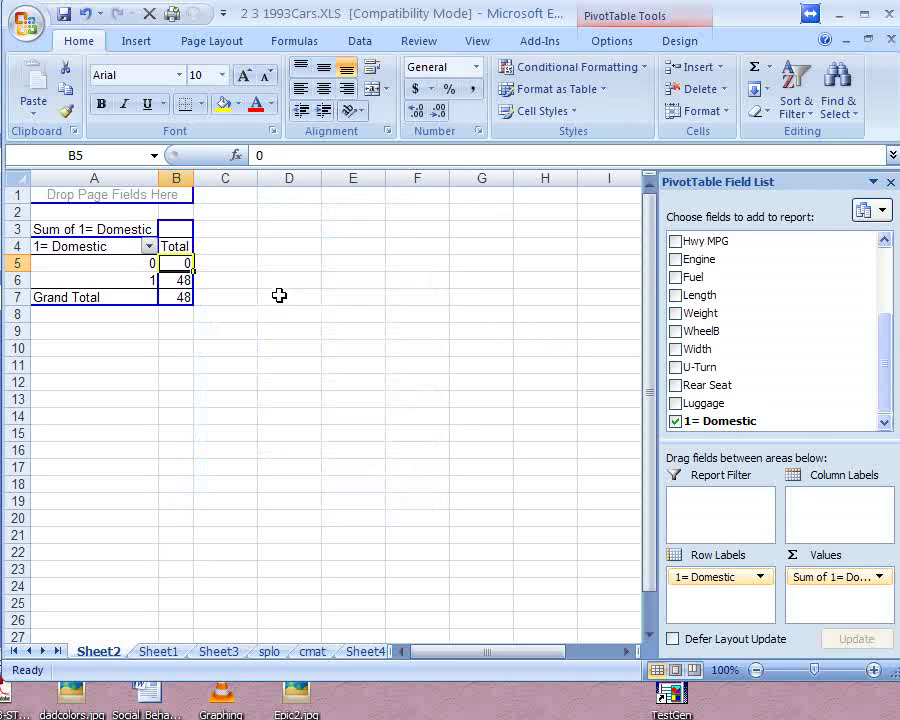
right_click(170, 264)
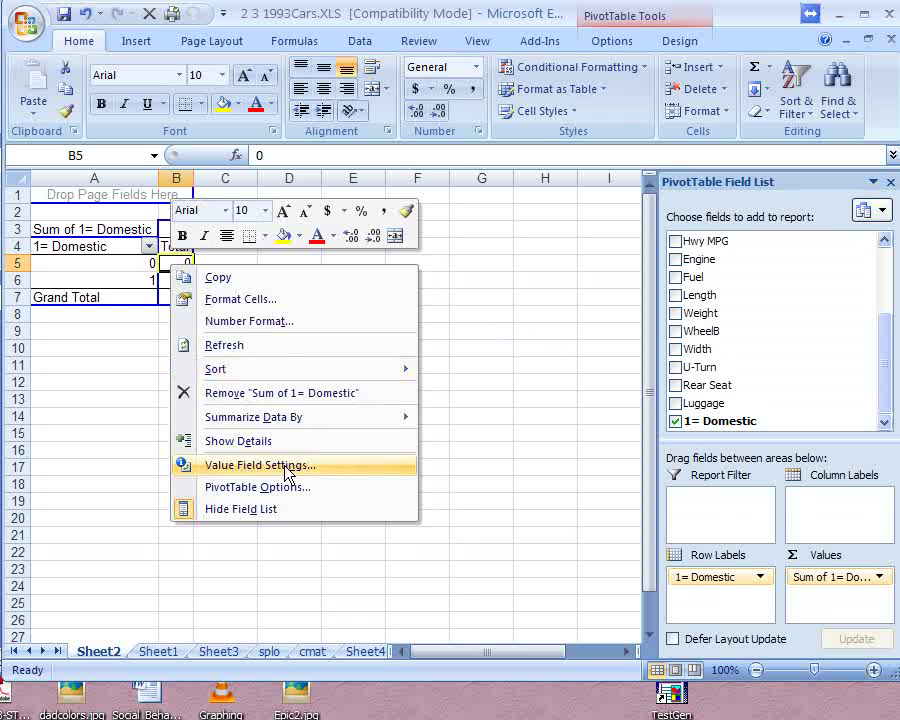
left_click(286, 467)
left_click(148, 484)
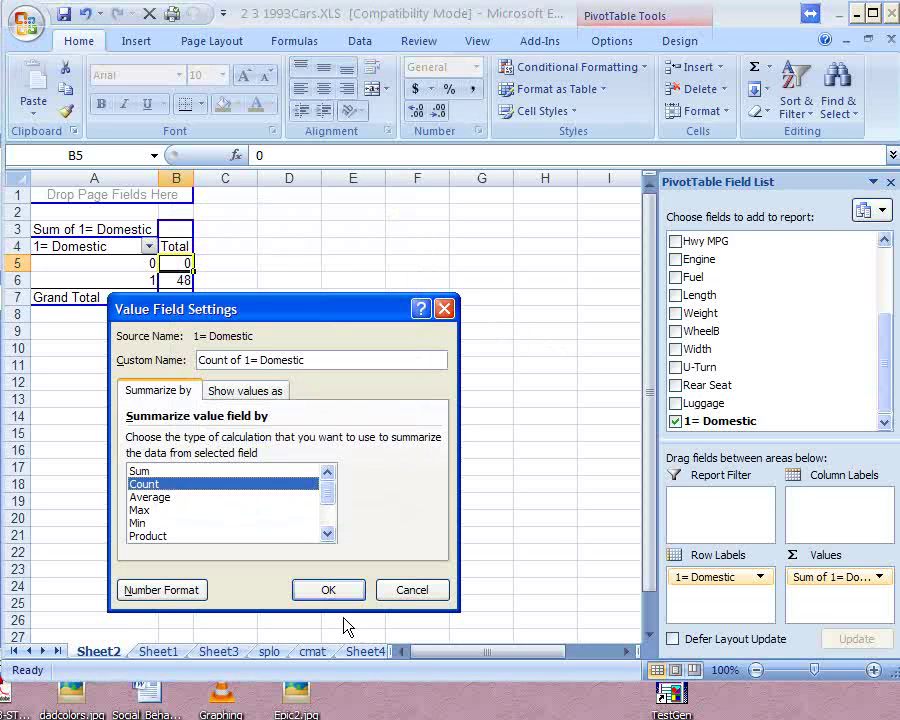
left_click(330, 591)
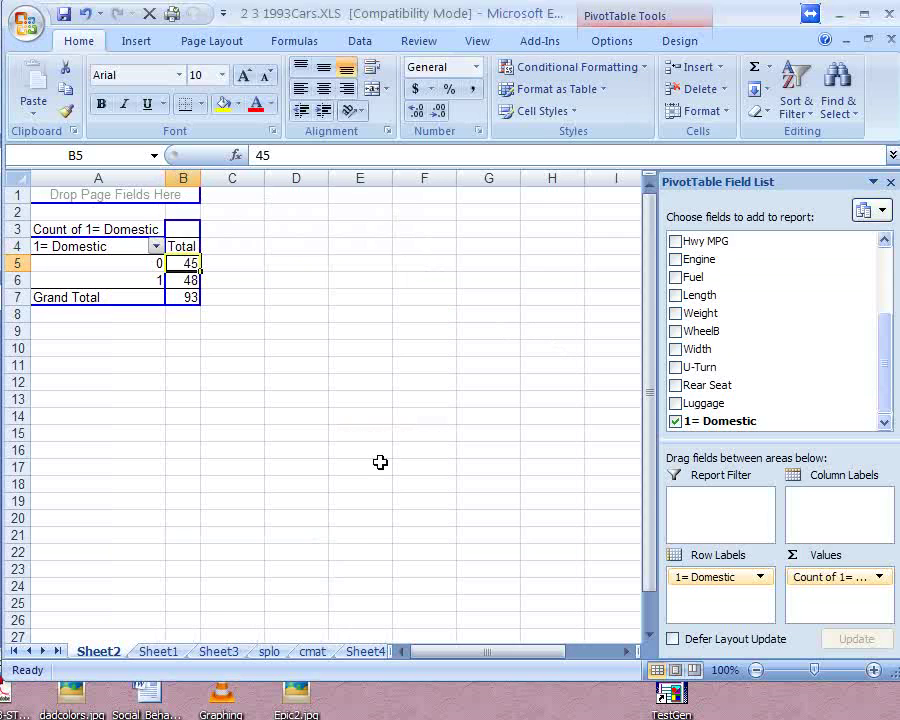
left_click(362, 279)
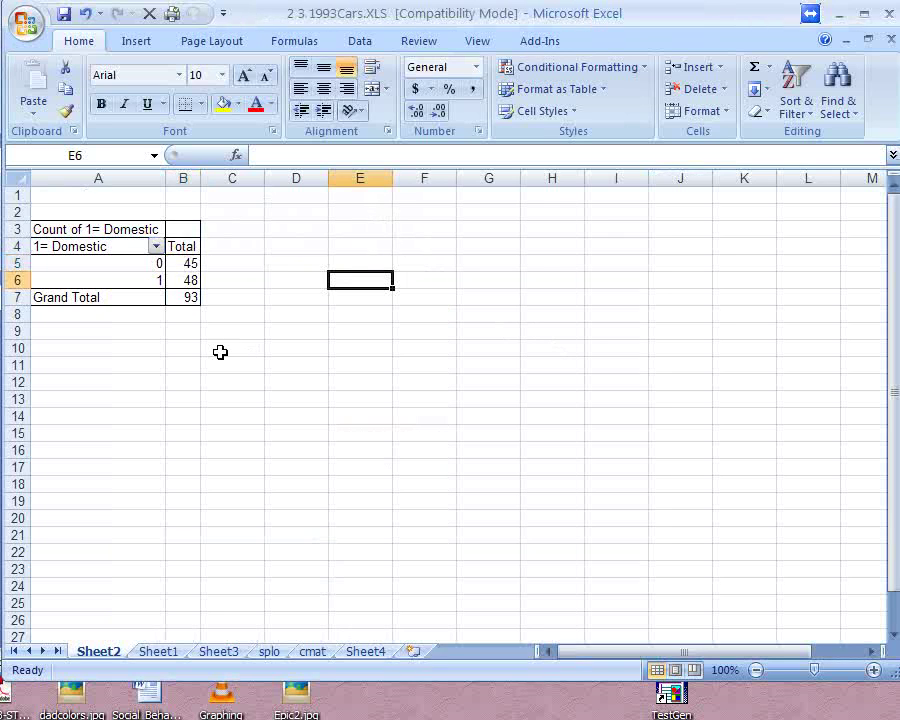
Click inside the Count of 1= Domestic pivot at A6 to show its field list.
left_click(187, 298)
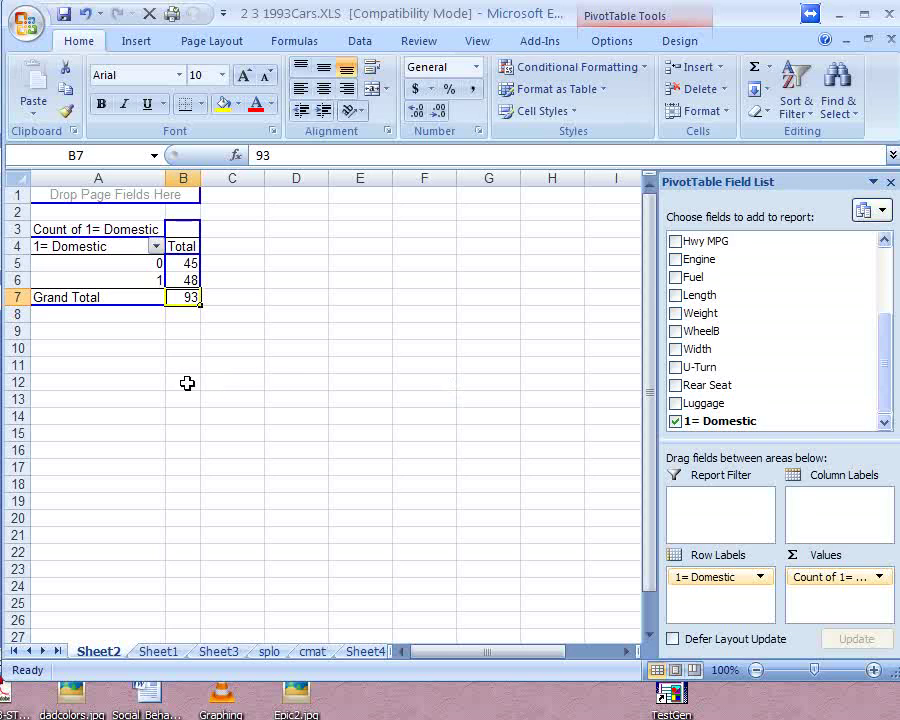
left_click(230, 281)
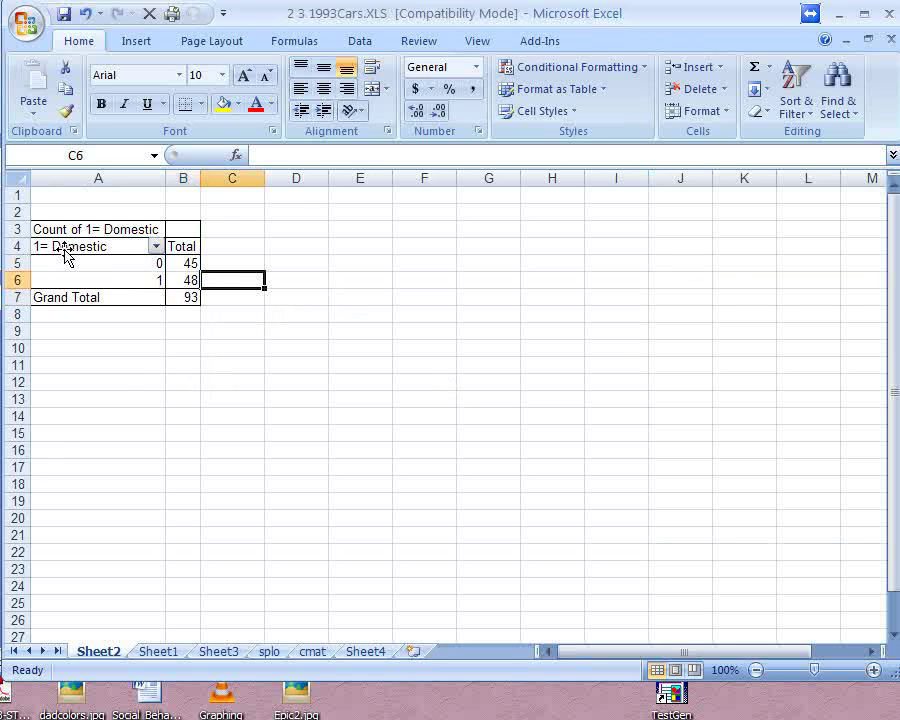
left_click(96, 280)
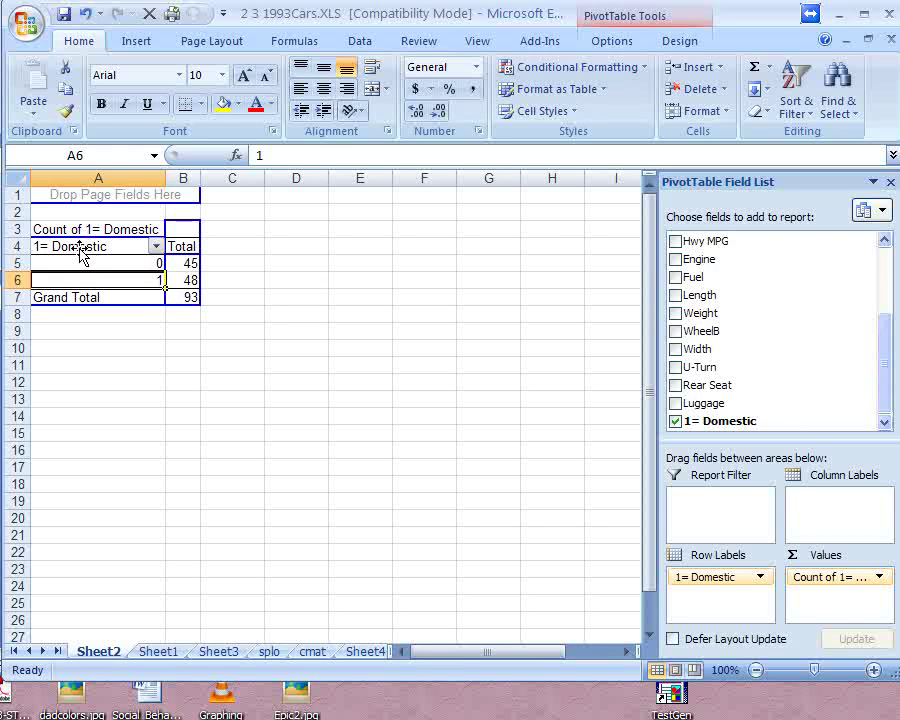
Replace 1= Domestic with Type in the pivot's rows and values, counting cars by Type.
left_click_drag(80, 248, 246, 256)
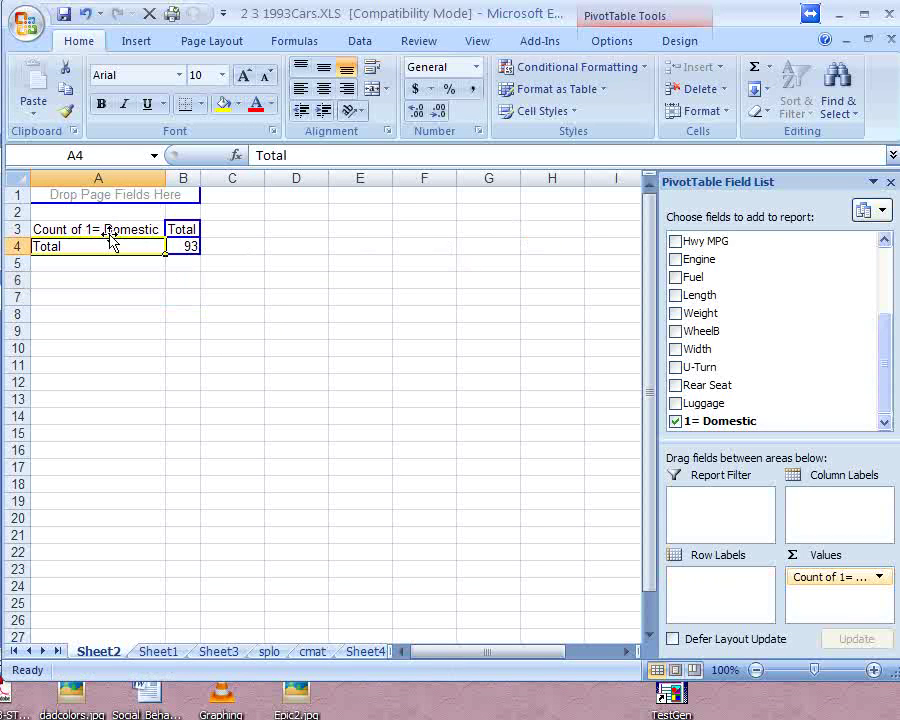
left_click_drag(114, 228, 344, 266)
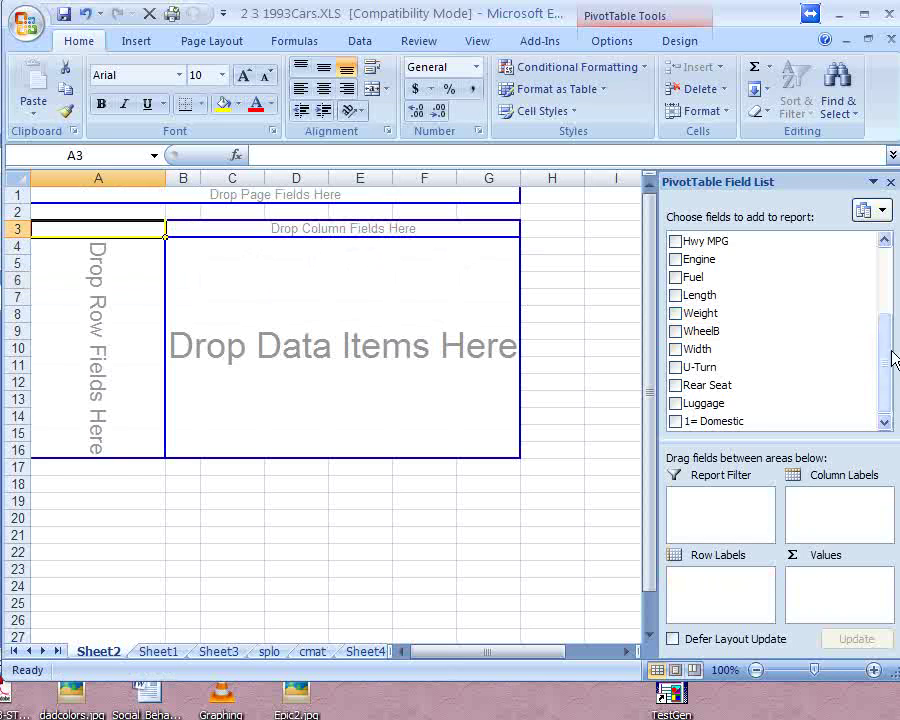
left_click_drag(886, 356, 886, 270)
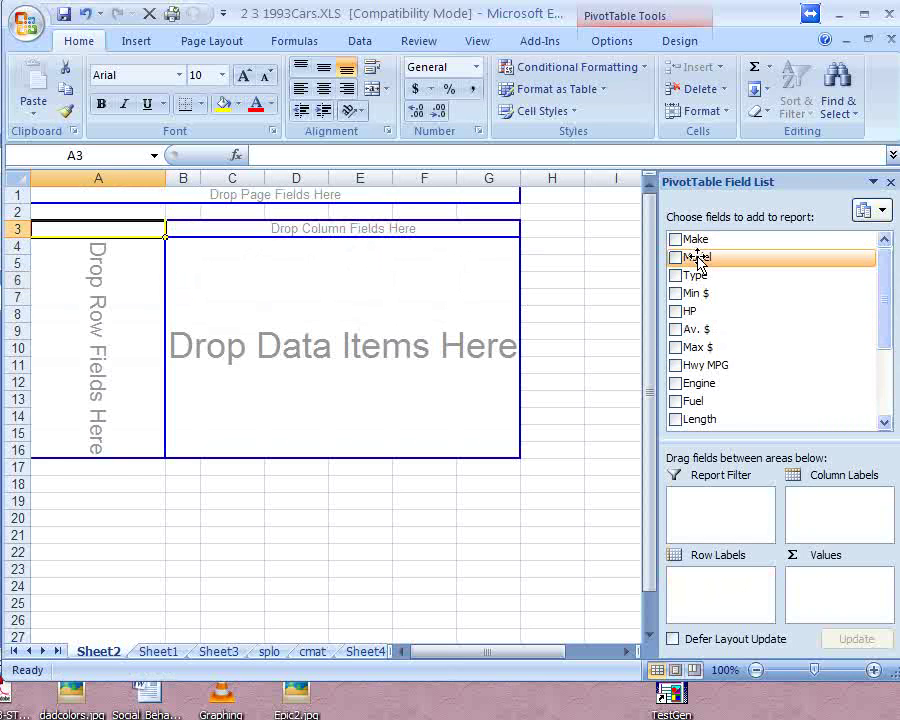
left_click_drag(690, 275, 90, 325)
left_click_drag(689, 275, 187, 338)
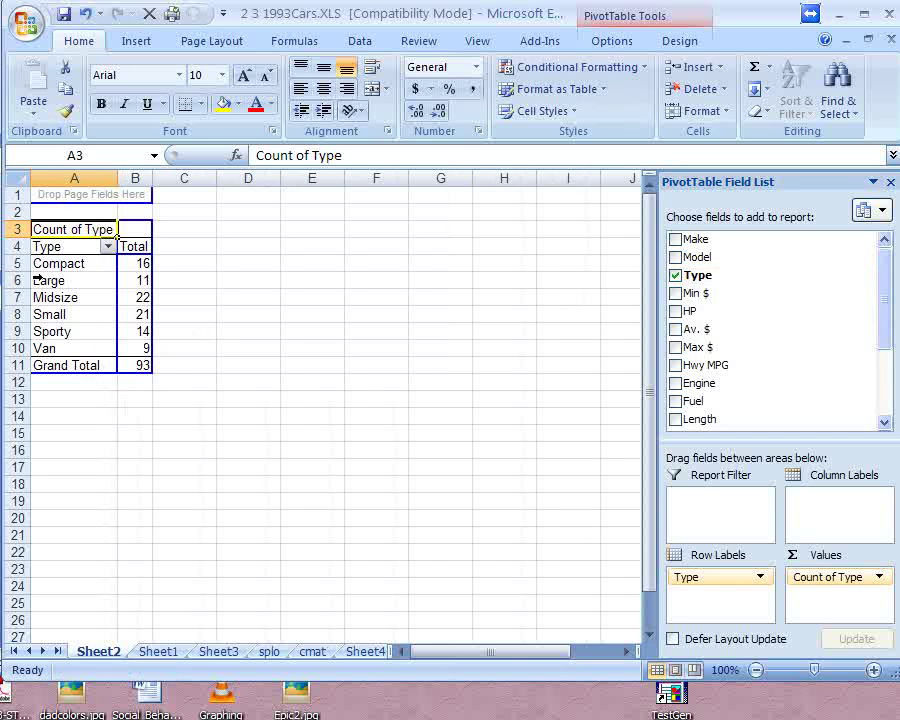
Select the counts from Compact to Grand Total, then click back into the pivot at Midsize.
left_click_drag(137, 364, 76, 264)
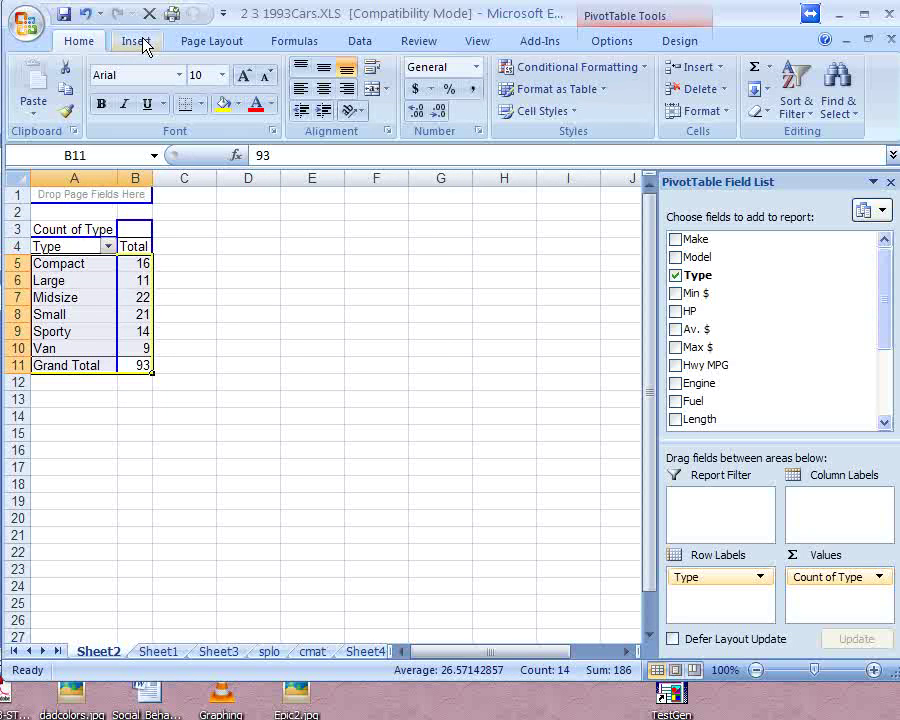
left_click(246, 247)
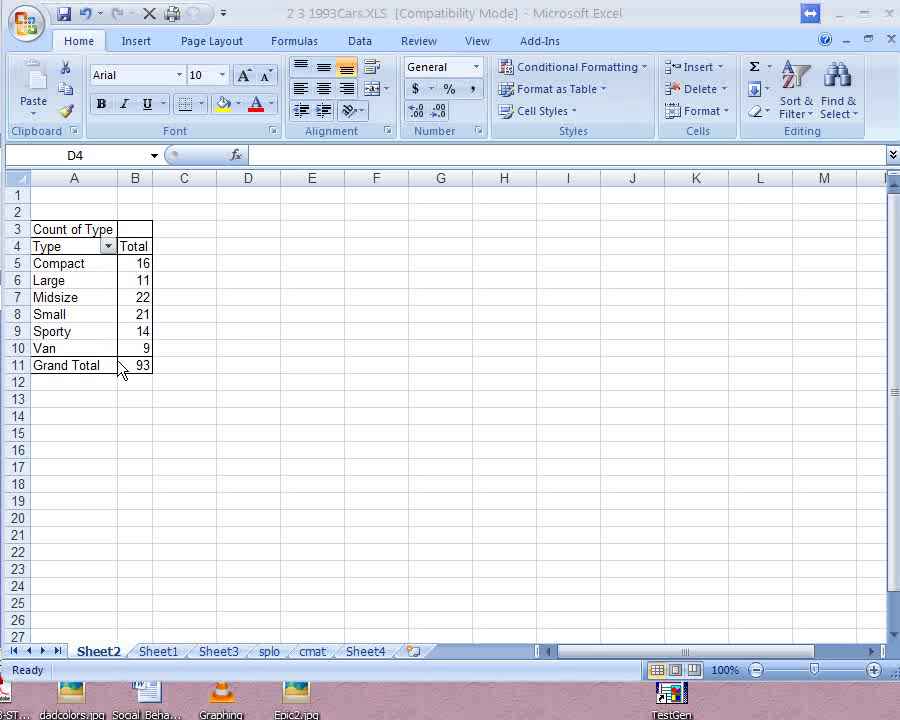
left_click(95, 300)
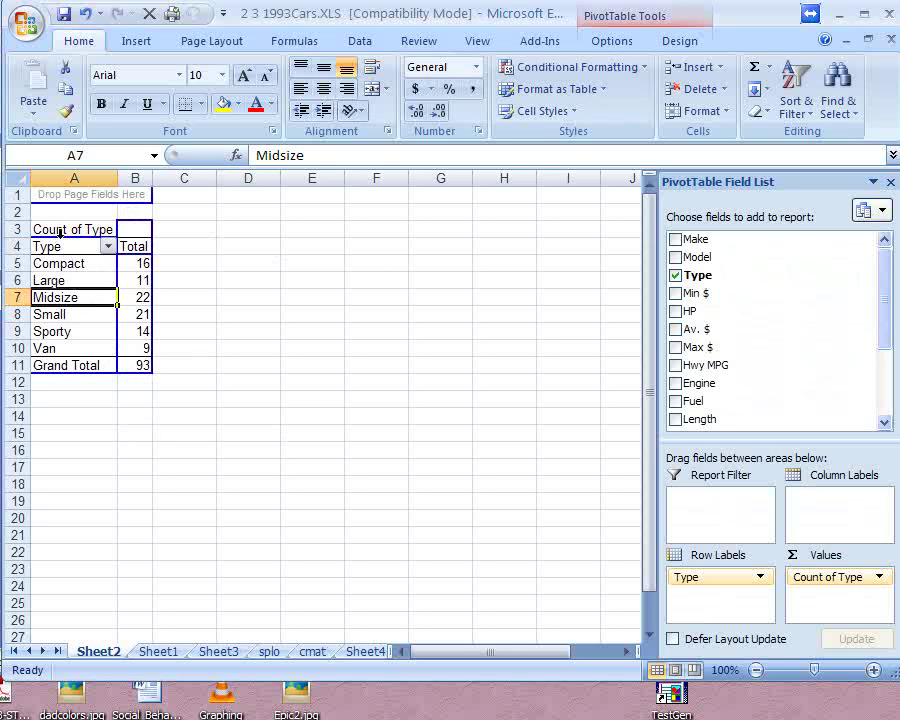
On Sheet4, select the Type and Total data from the heading through Van and show the column chart gallery.
left_click(367, 652)
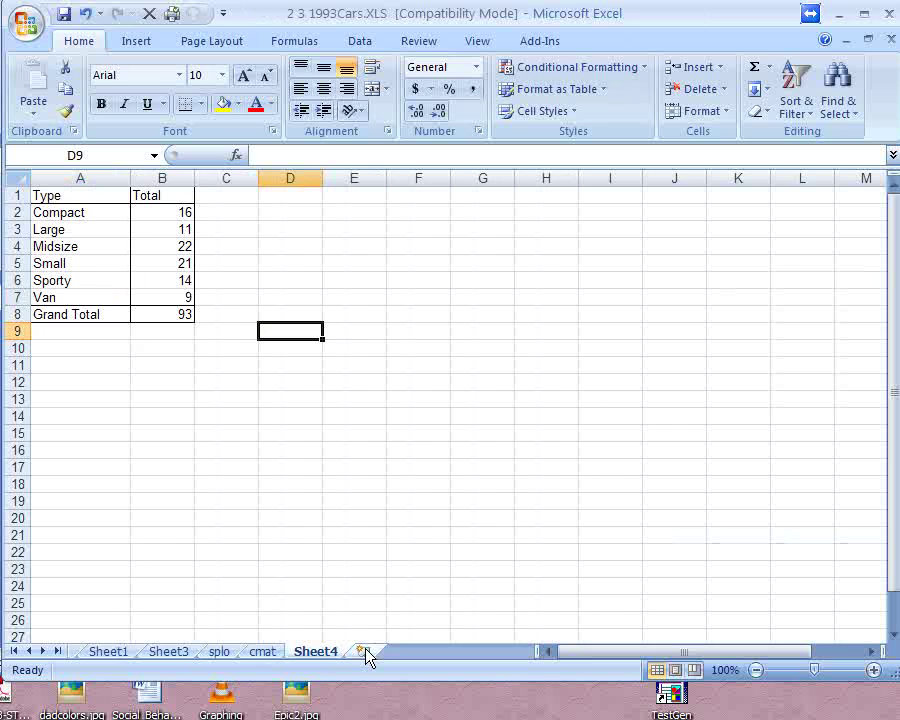
left_click(47, 196)
left_click_drag(47, 196, 162, 302)
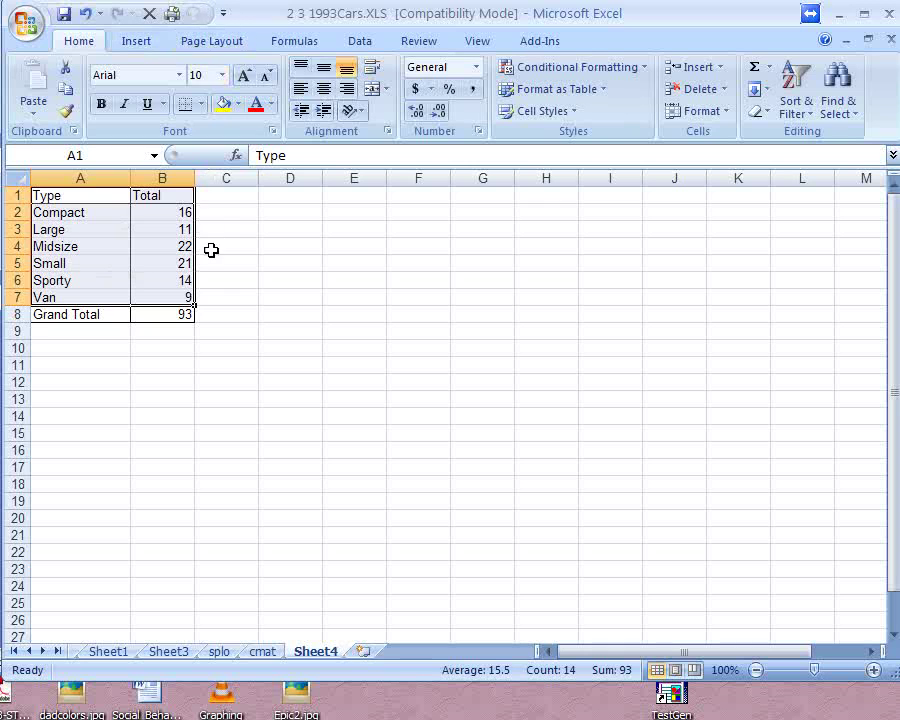
left_click(136, 41)
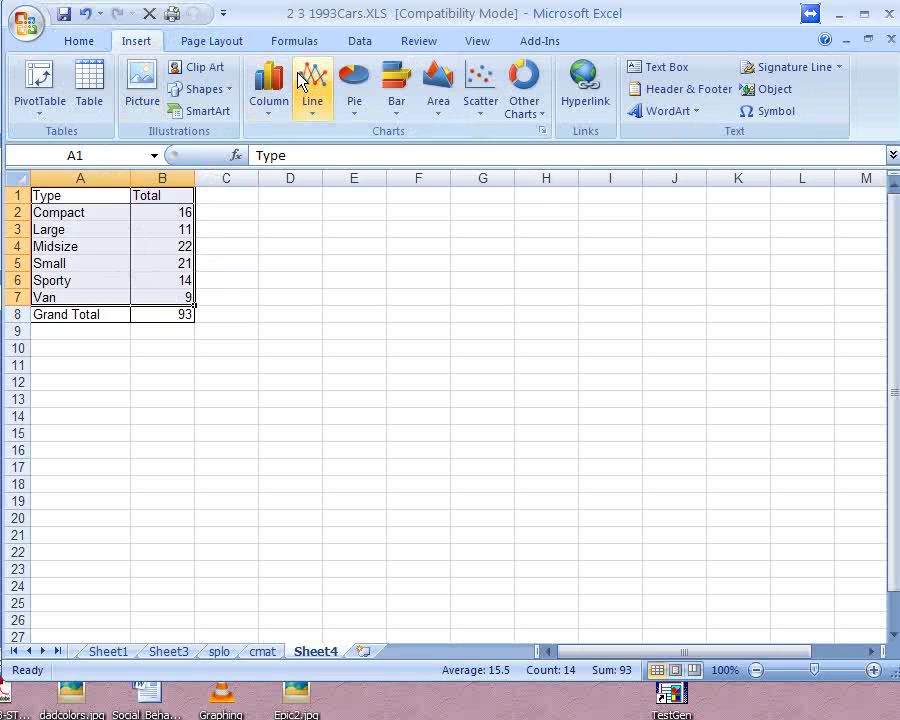
left_click(268, 82)
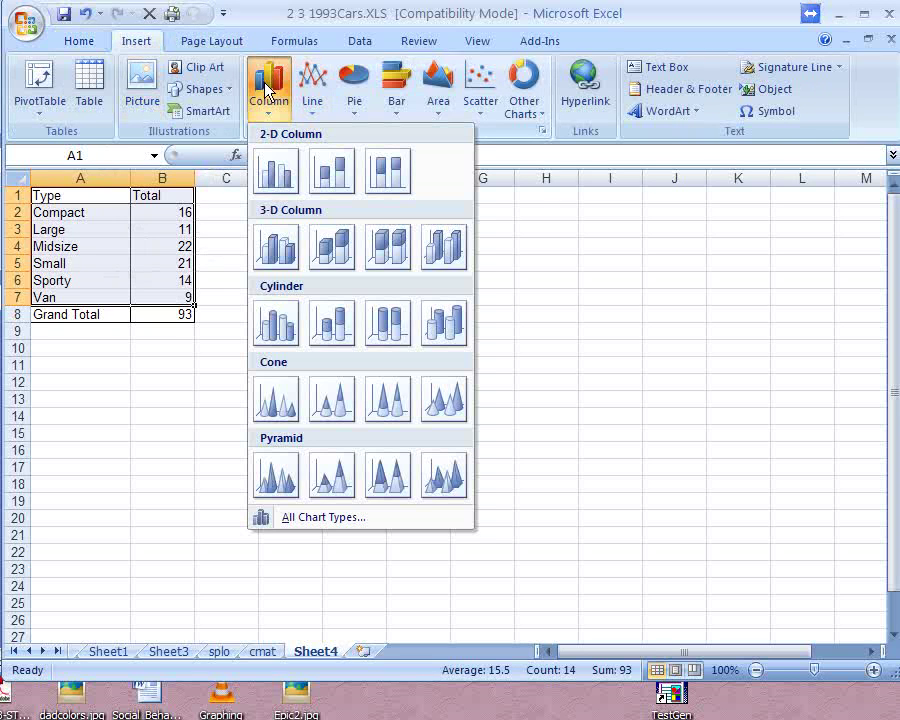
Place the clustered column chart beside the Type table and delete its Total legend.
left_click(272, 178)
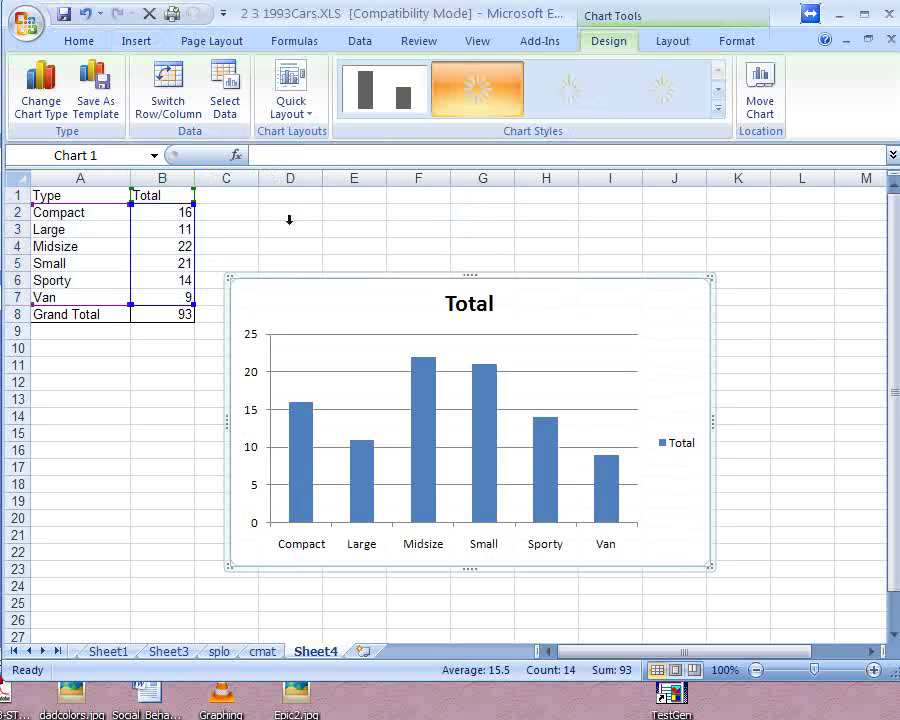
left_click_drag(367, 311, 348, 237)
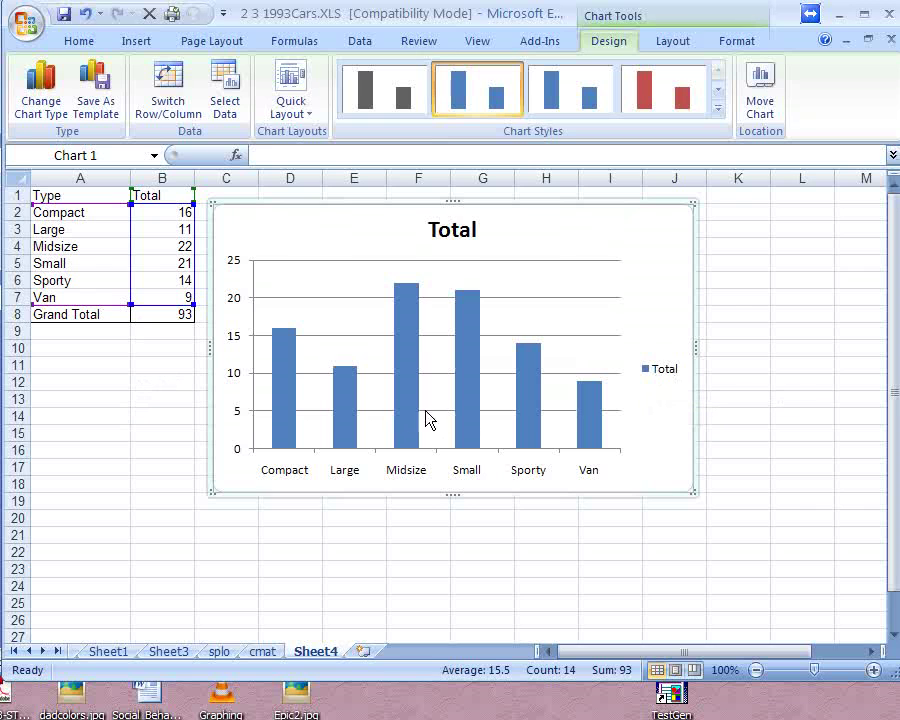
mouse_move(597, 420)
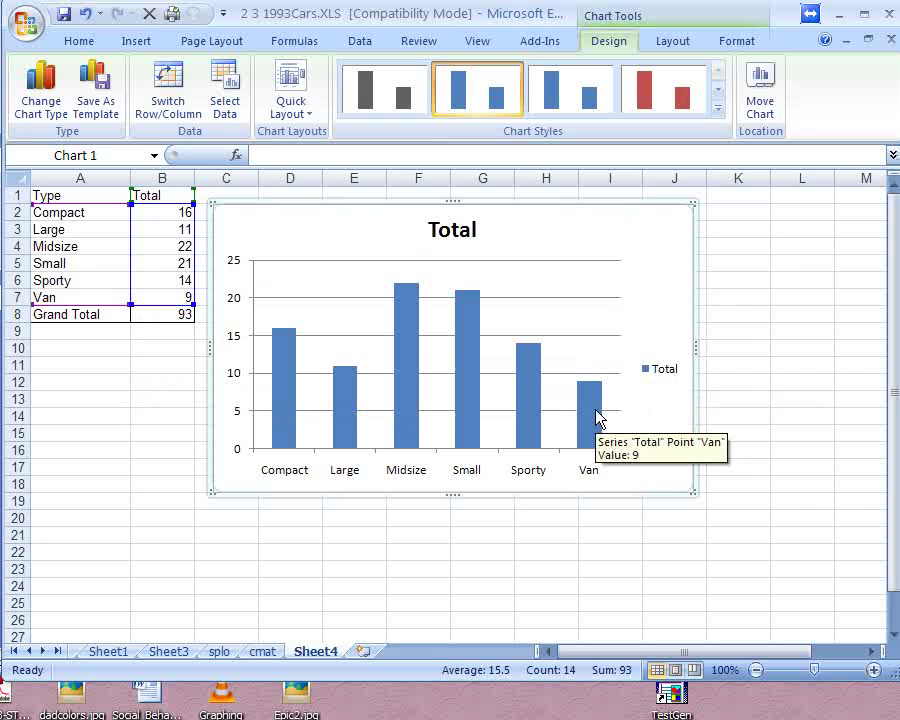
left_click(660, 372)
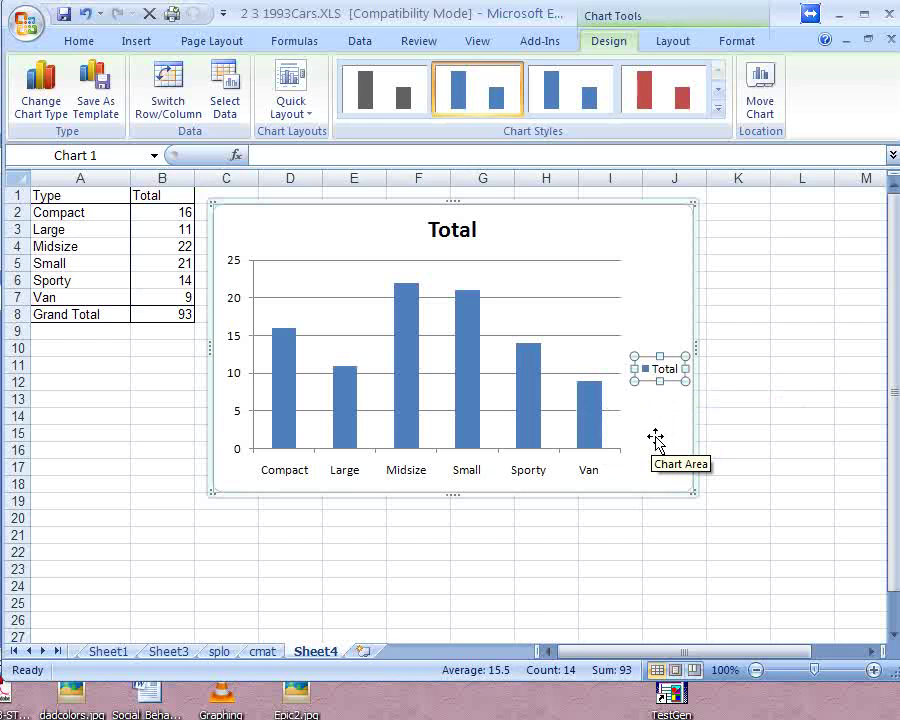
key("Delete")
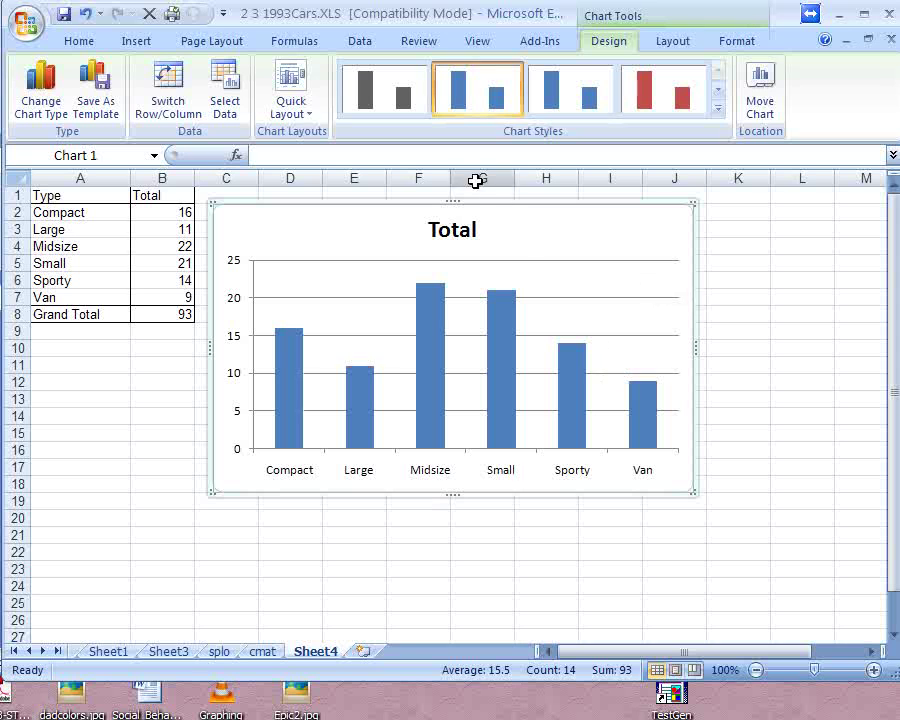
Replace the column chart title 'Total' with 'Types of Cars'.
left_click(457, 230)
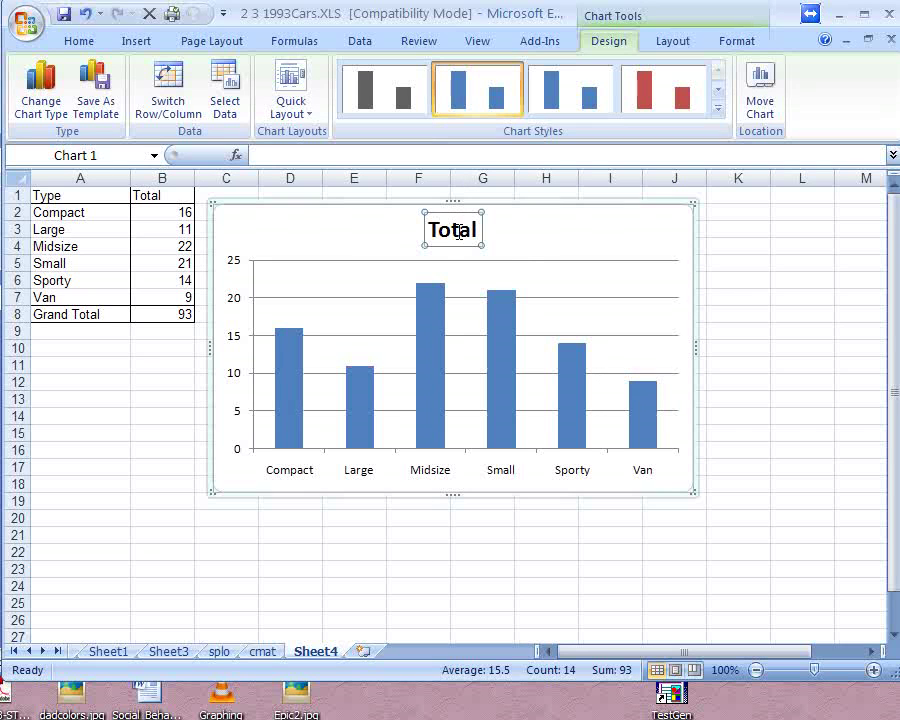
left_click(457, 230)
key("BackSpace")
key("BackSpace")
key("BackSpace")
key("Delete")
key("Delete")
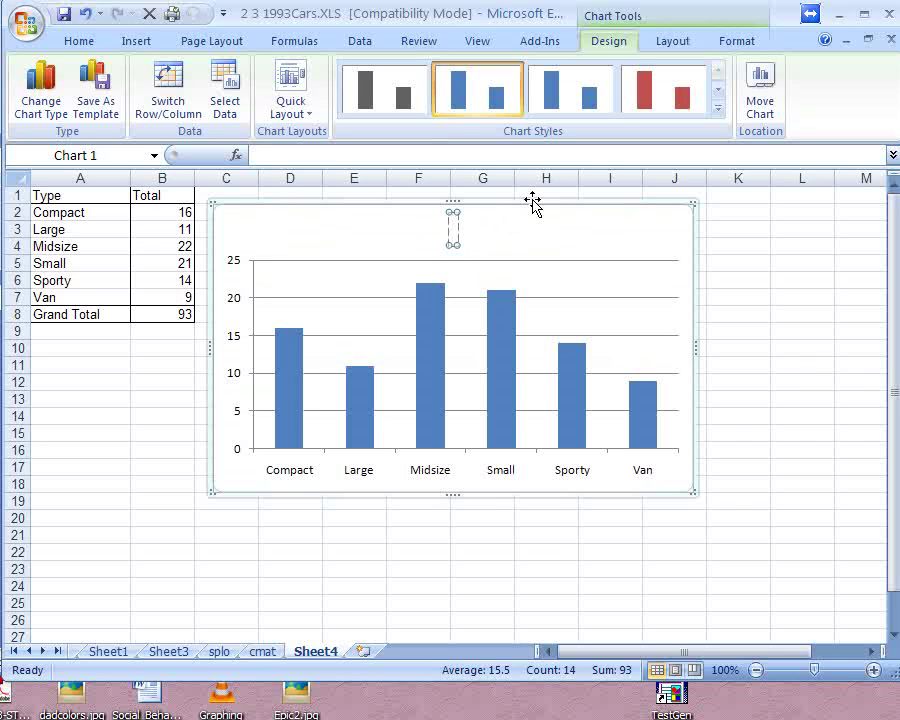
type("Types of Cars")
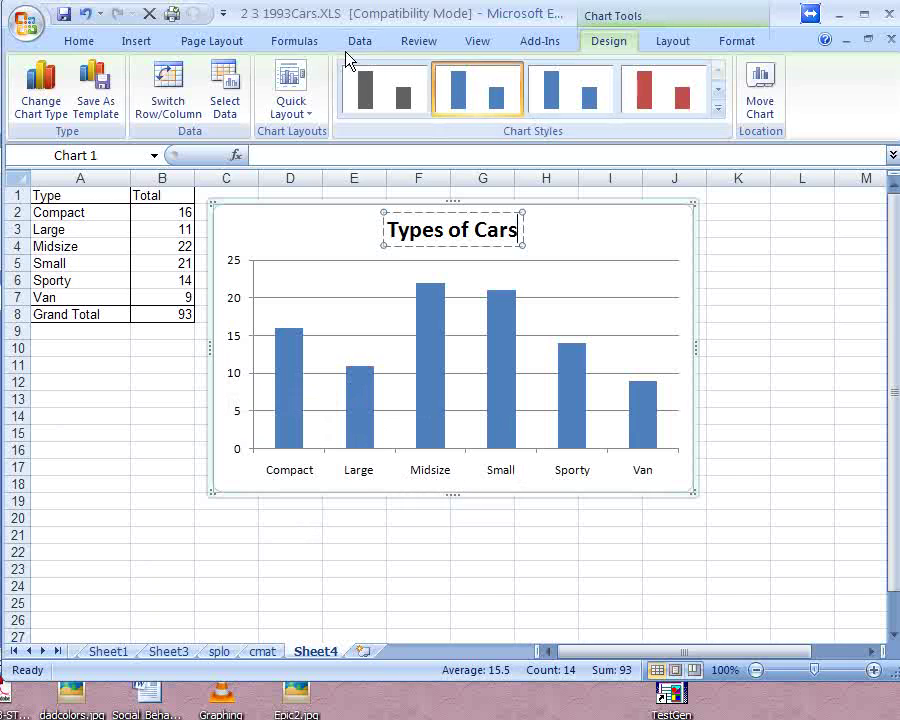
left_click(658, 42)
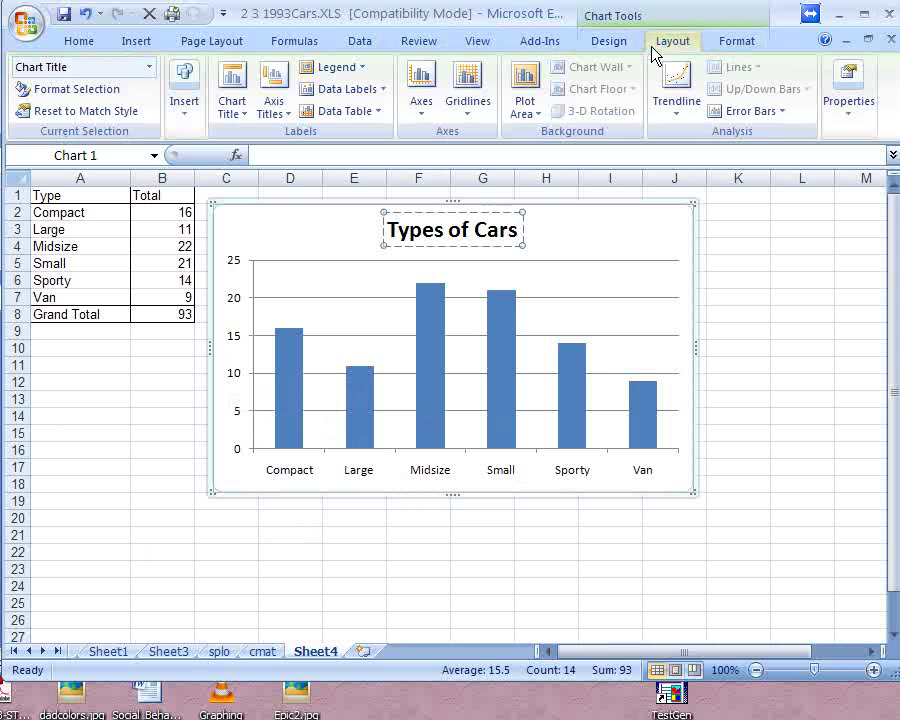
Add a horizontal axis title reading 'Type' below the column chart's category axis.
left_click(280, 115)
mouse_move(297, 137)
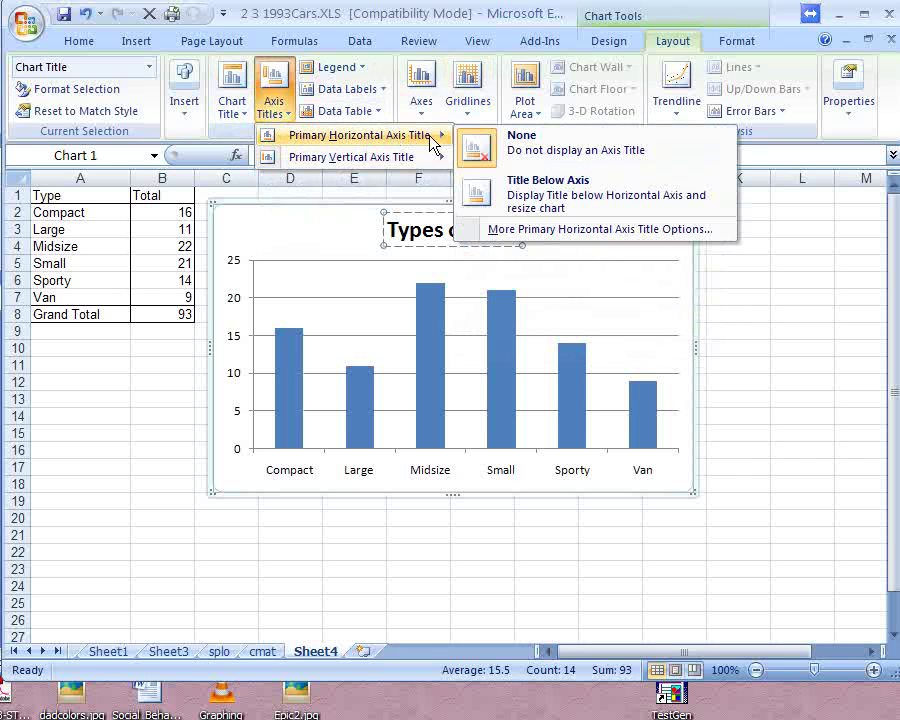
left_click(518, 195)
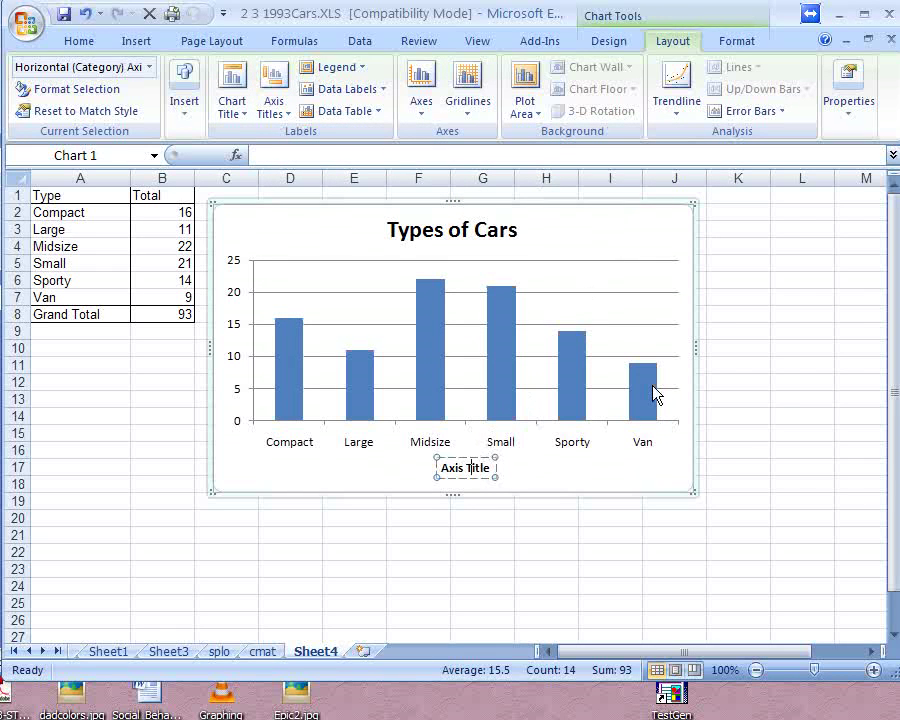
key("BackSpace")
key("BackSpace")
key("BackSpace")
key("BackSpace")
key("BackSpace")
key("BackSpace")
key("BackSpace")
key("BackSpace")
key("BackSpace")
key("BackSpace")
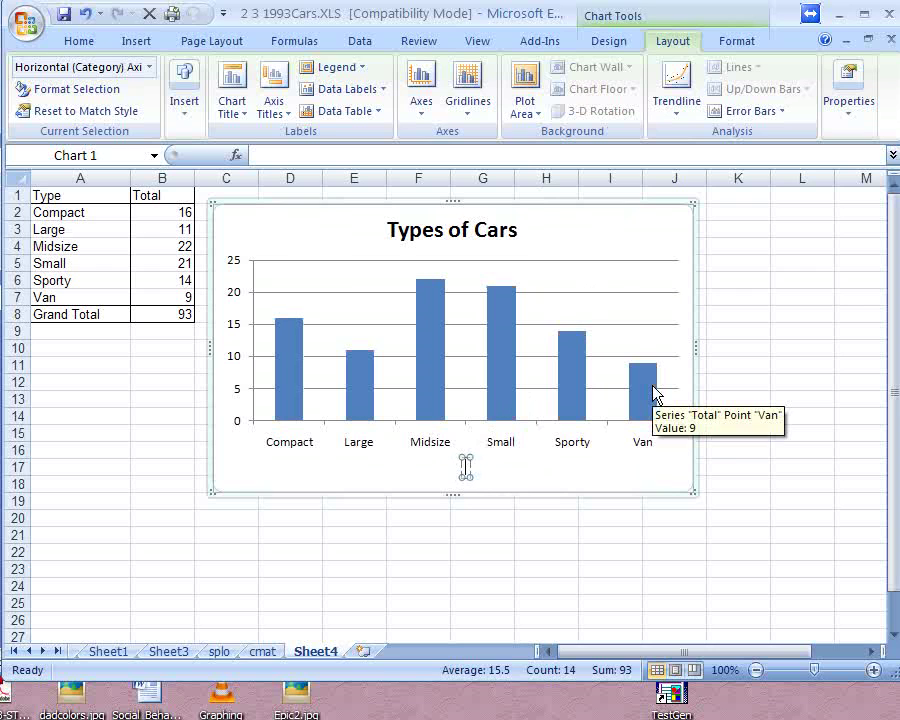
type("Type")
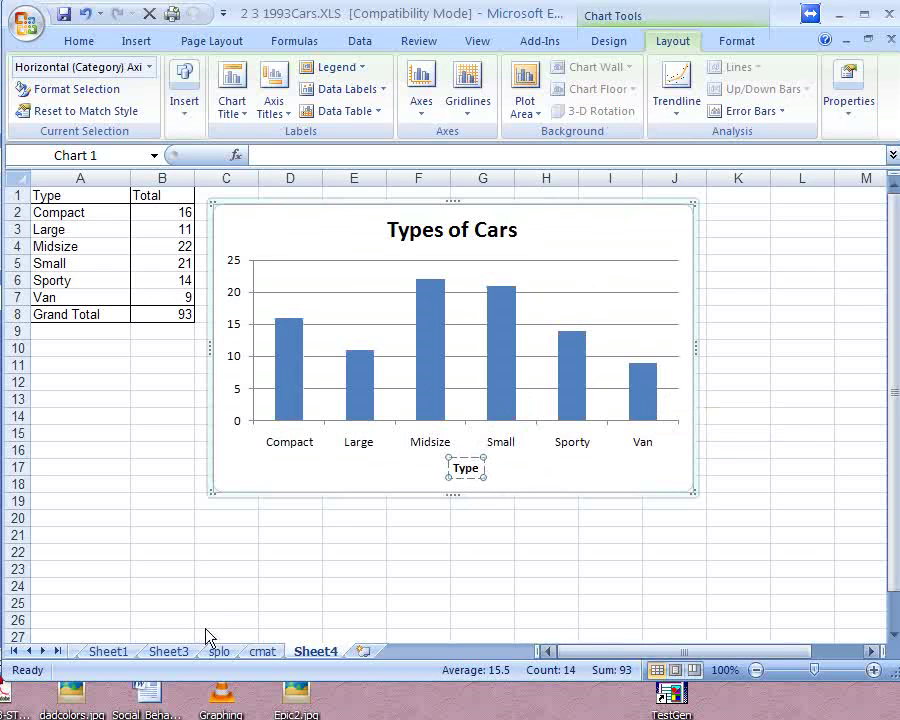
left_click(341, 549)
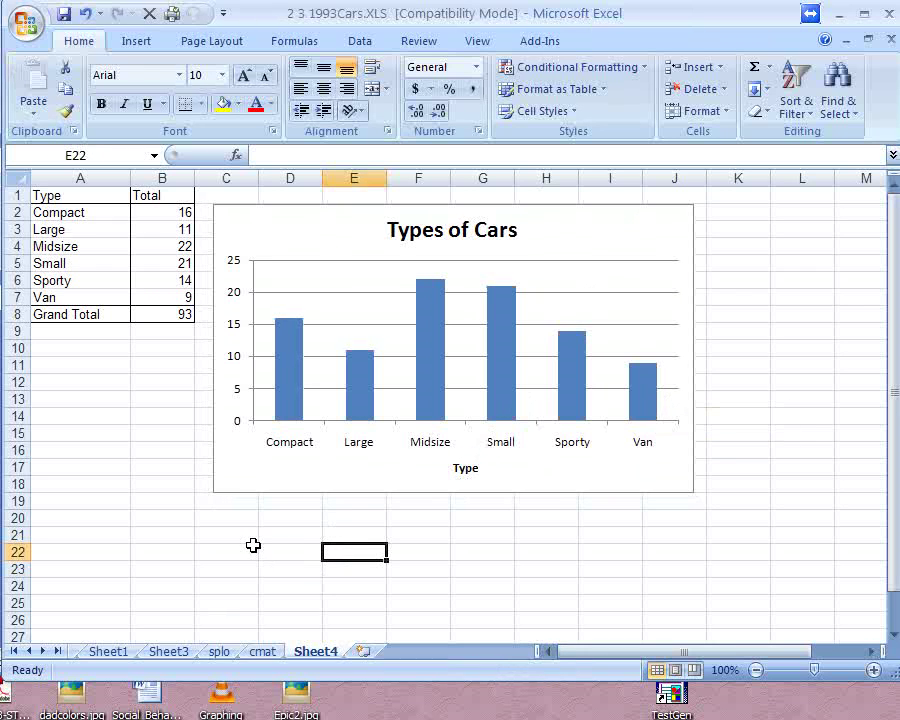
Return to Sheet2 and activate the Count of Type pivot table to show its field list.
left_click(112, 652)
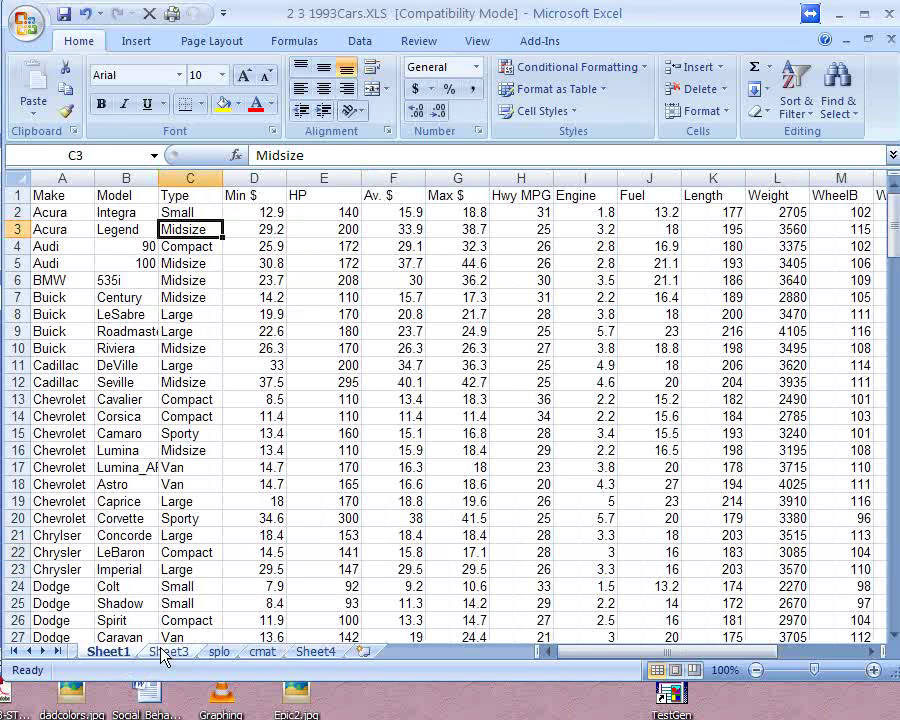
left_click(168, 651)
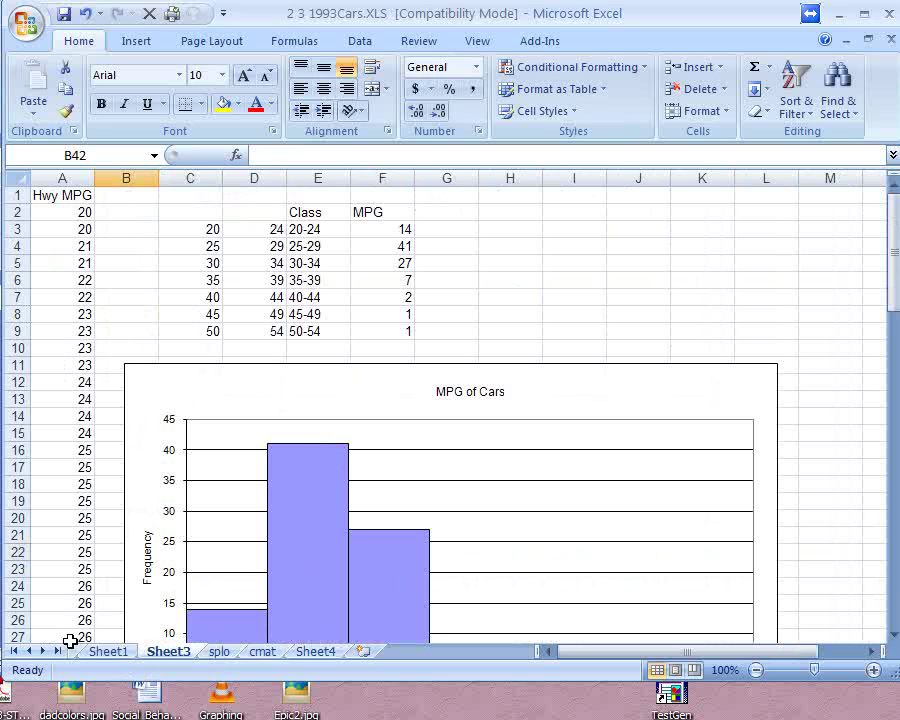
left_click(14, 651)
left_click(98, 651)
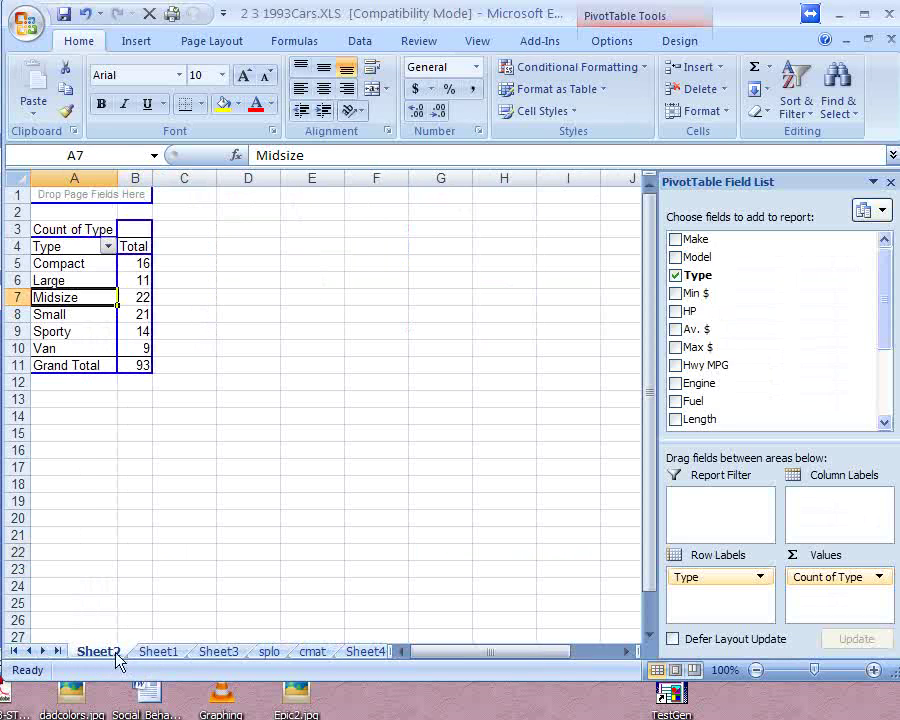
left_click(202, 389)
left_click(45, 314)
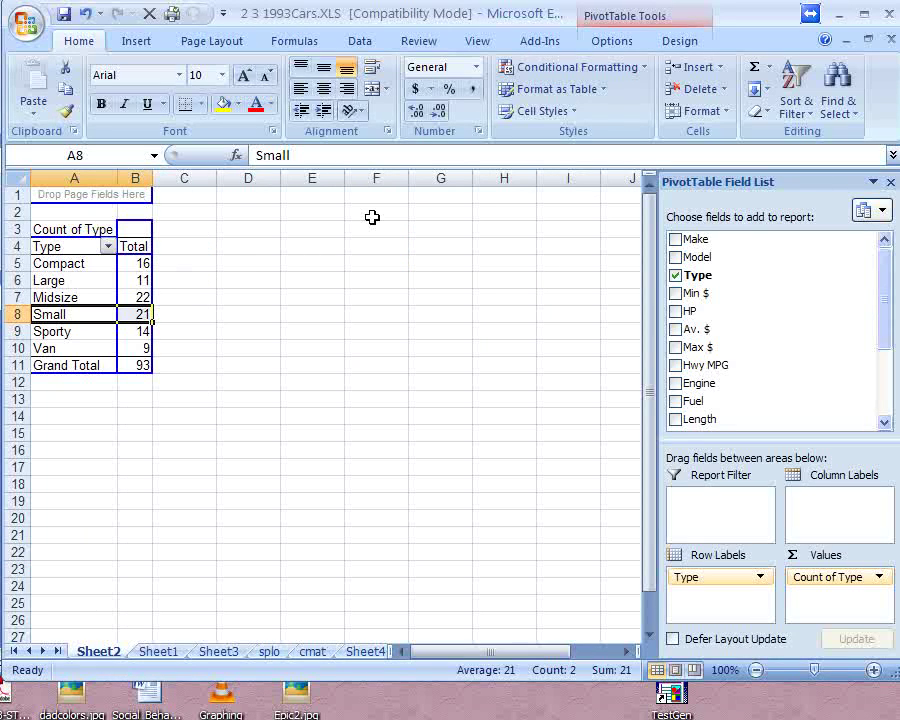
left_click(239, 251)
left_click(214, 297)
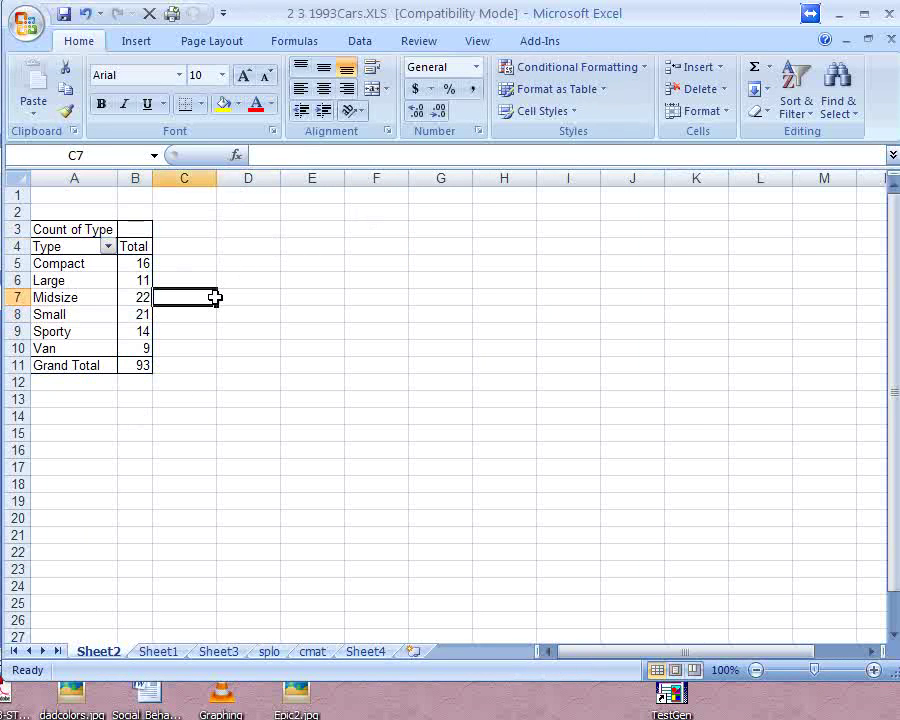
left_click(362, 359)
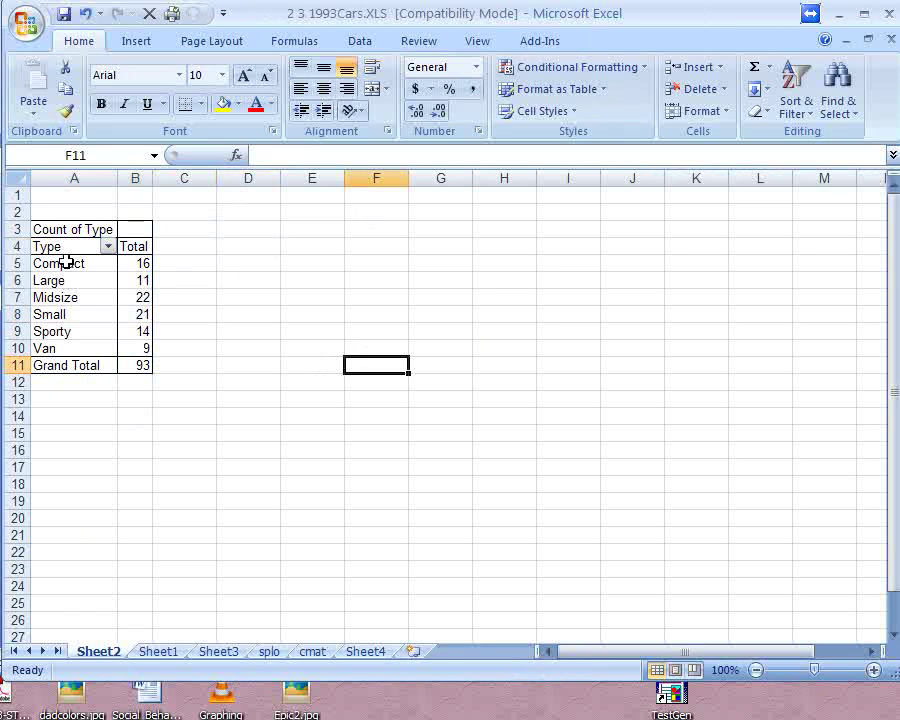
left_click(205, 387)
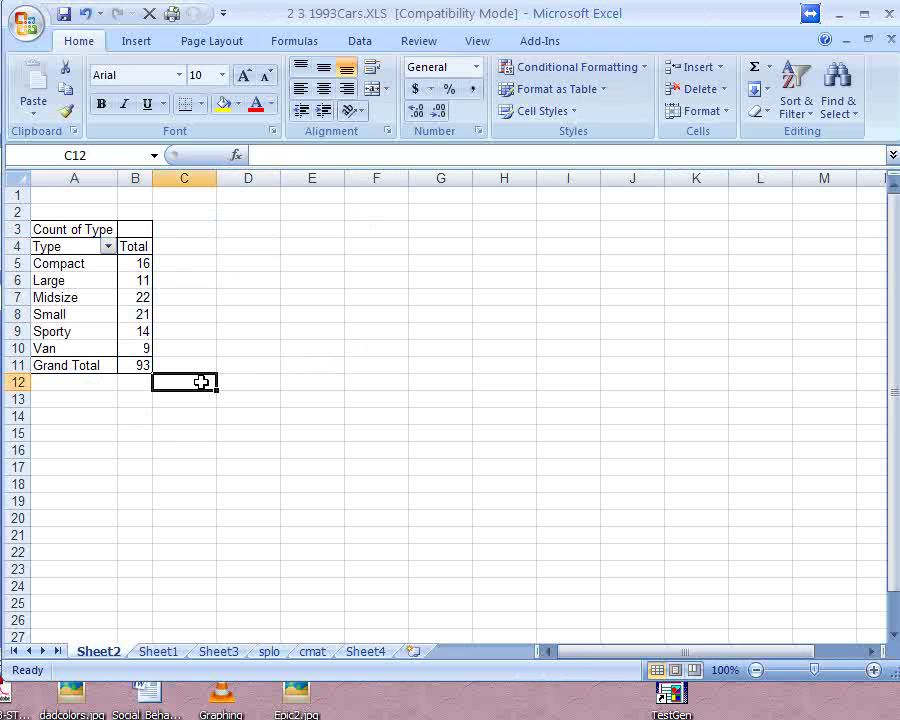
left_click(60, 282)
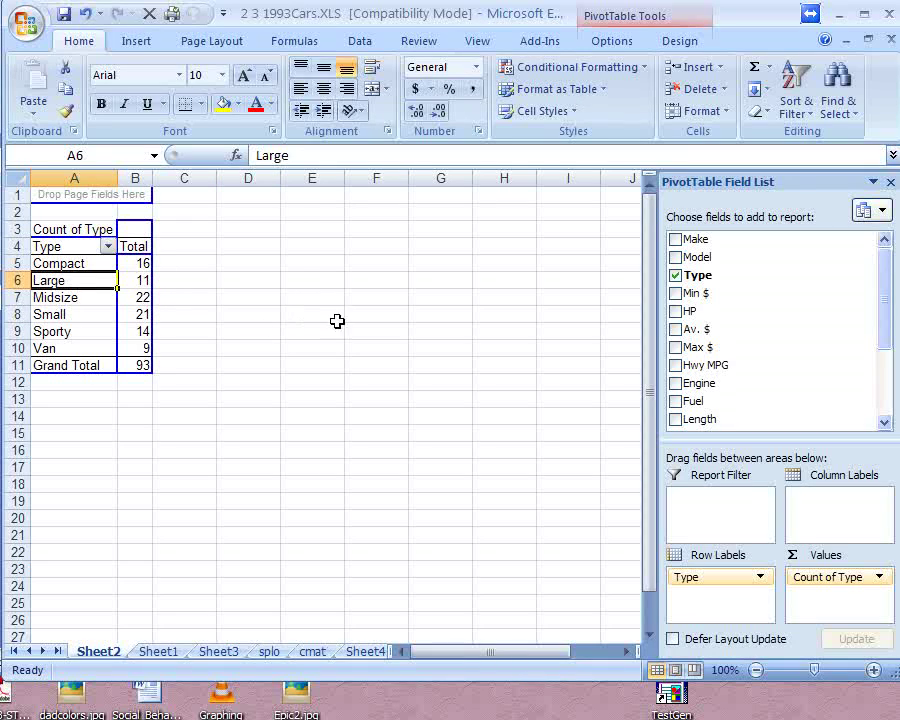
Rebuild the pivot with 1= Domestic as columns and Type counted in values (45, 48, 93 total).
left_click_drag(72, 228, 450, 217)
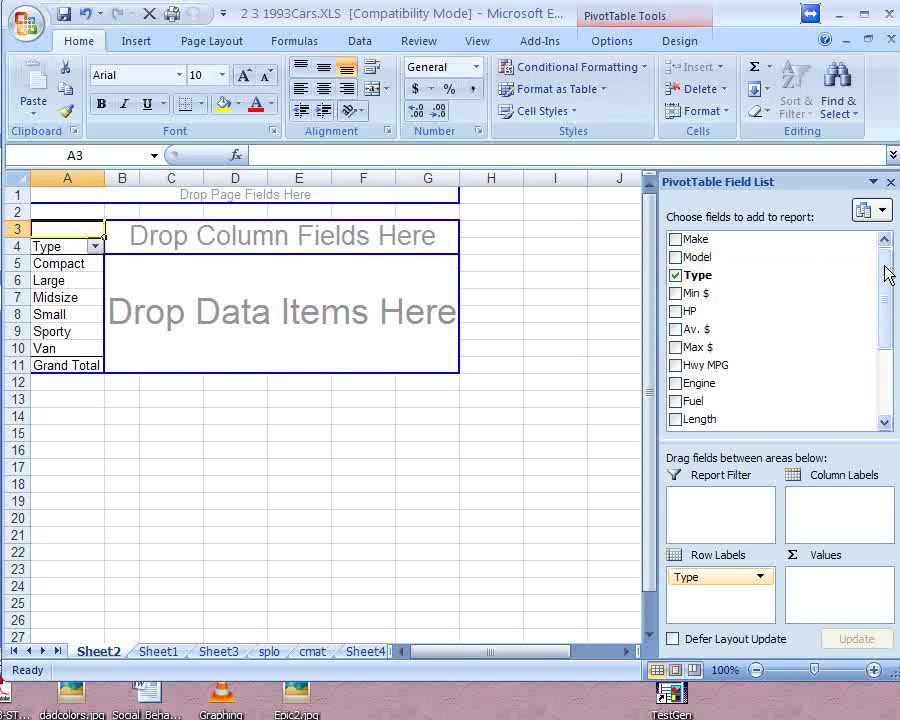
left_click_drag(886, 271, 886, 376)
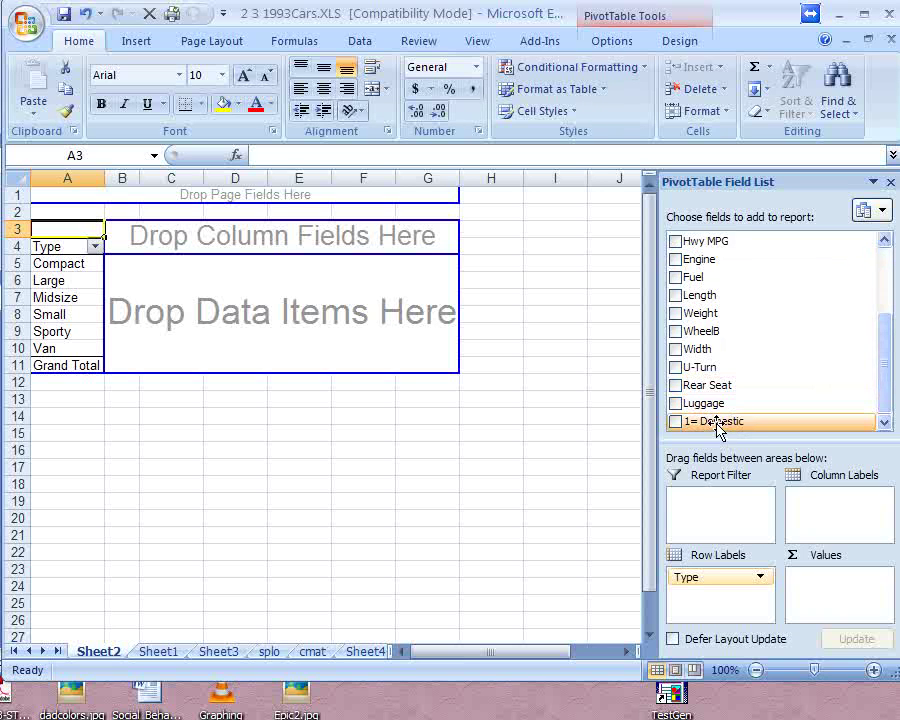
left_click_drag(717, 427, 352, 240)
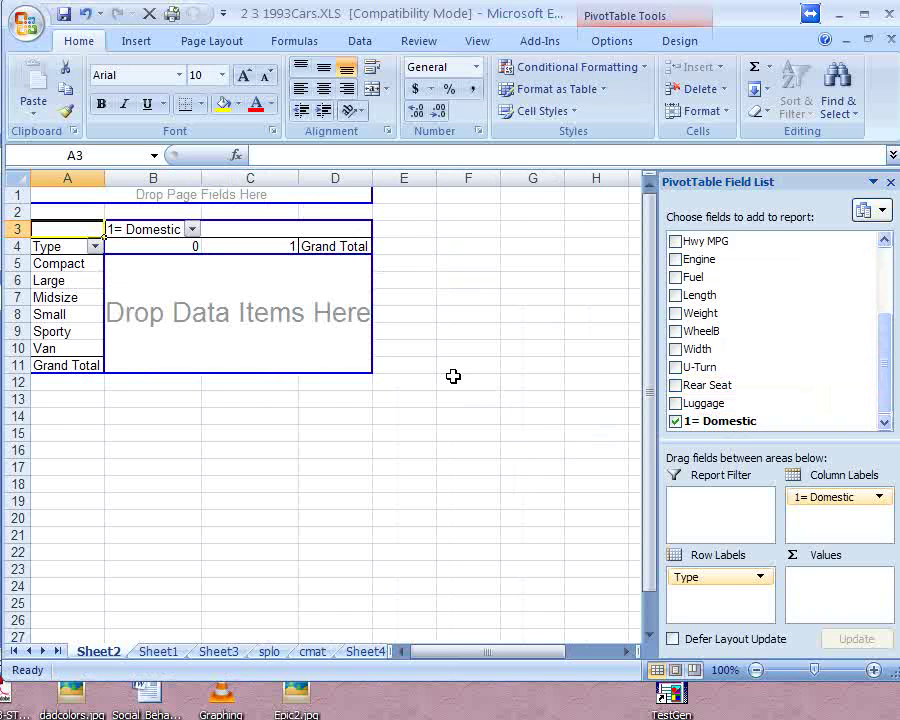
left_click_drag(886, 374, 876, 284)
left_click_drag(695, 275, 318, 310)
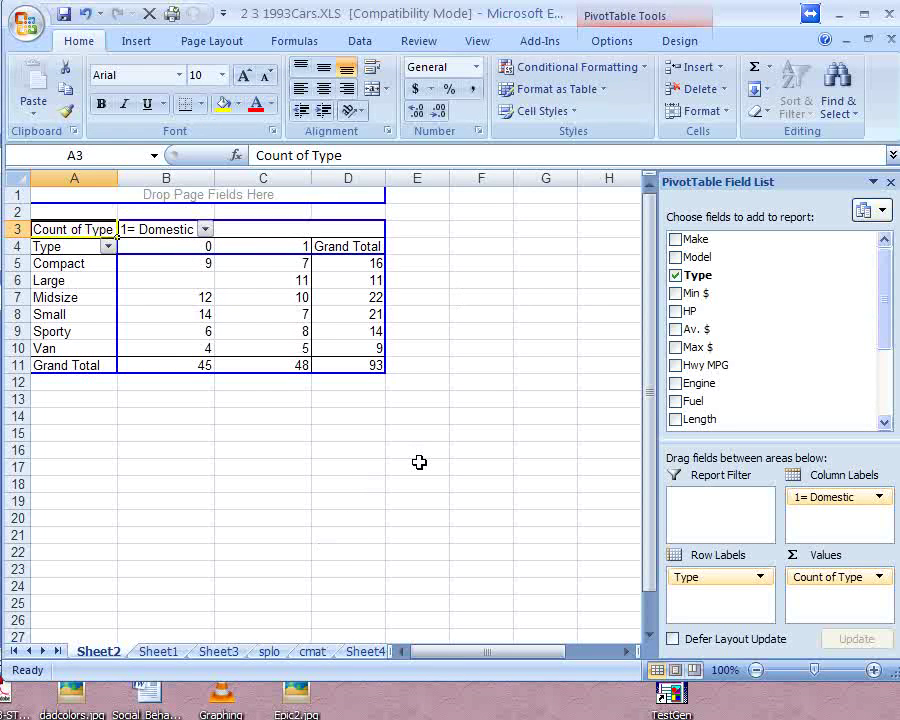
left_click(184, 314)
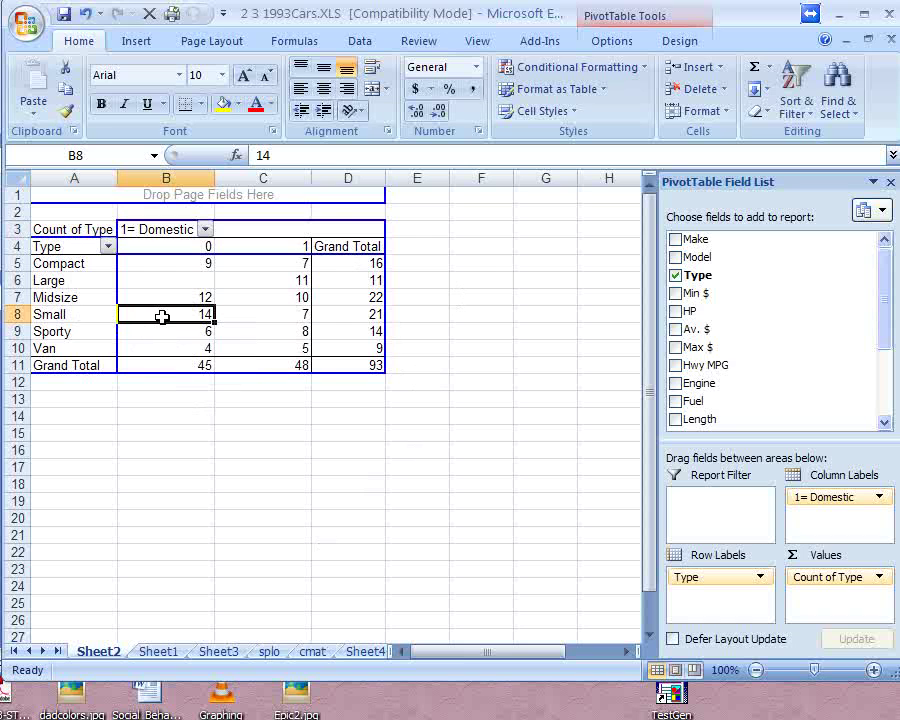
mouse_move(162, 317)
On Sheet4, move the Types of Cars column chart down below the data table.
left_click(274, 449)
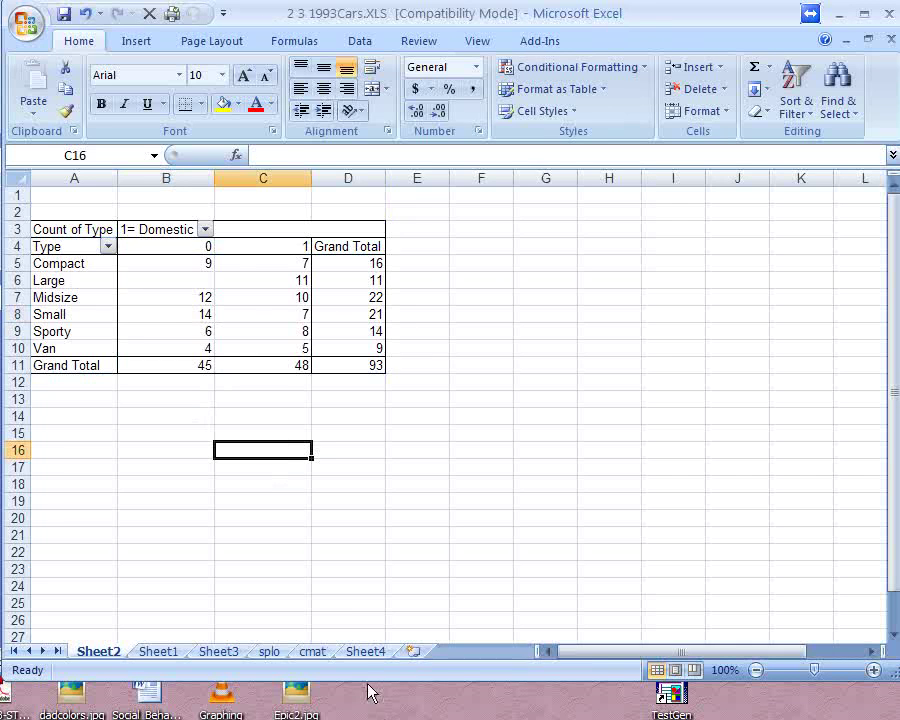
left_click(365, 652)
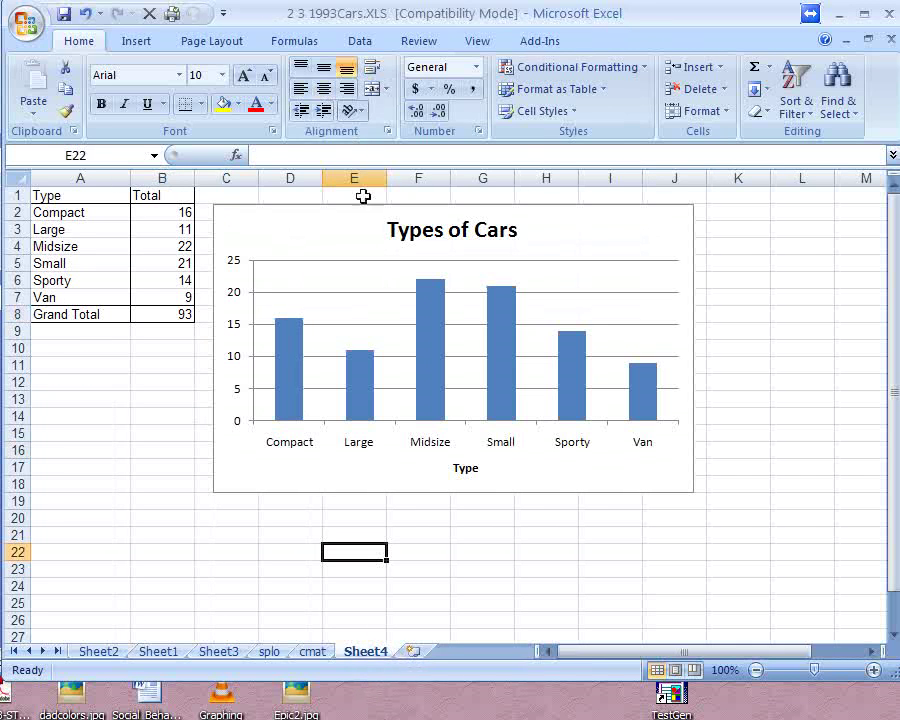
left_click_drag(348, 229, 530, 264)
left_click_drag(447, 271, 283, 432)
left_click(275, 313)
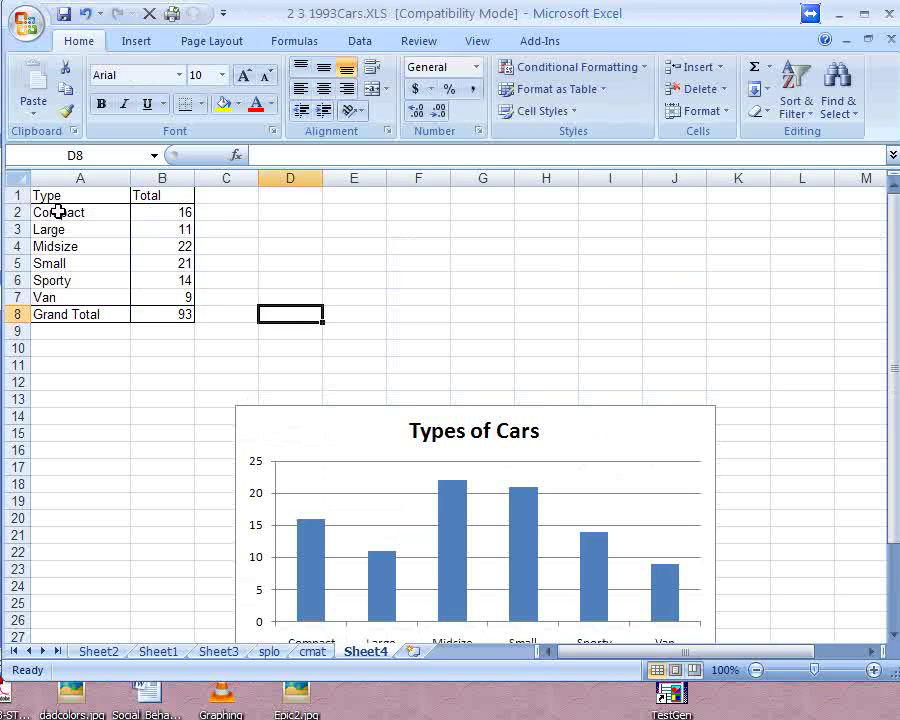
Create a 2-D pie chart from the Type and Total data A1:B7 and move it up.
left_click_drag(46, 199, 163, 301)
left_click(136, 41)
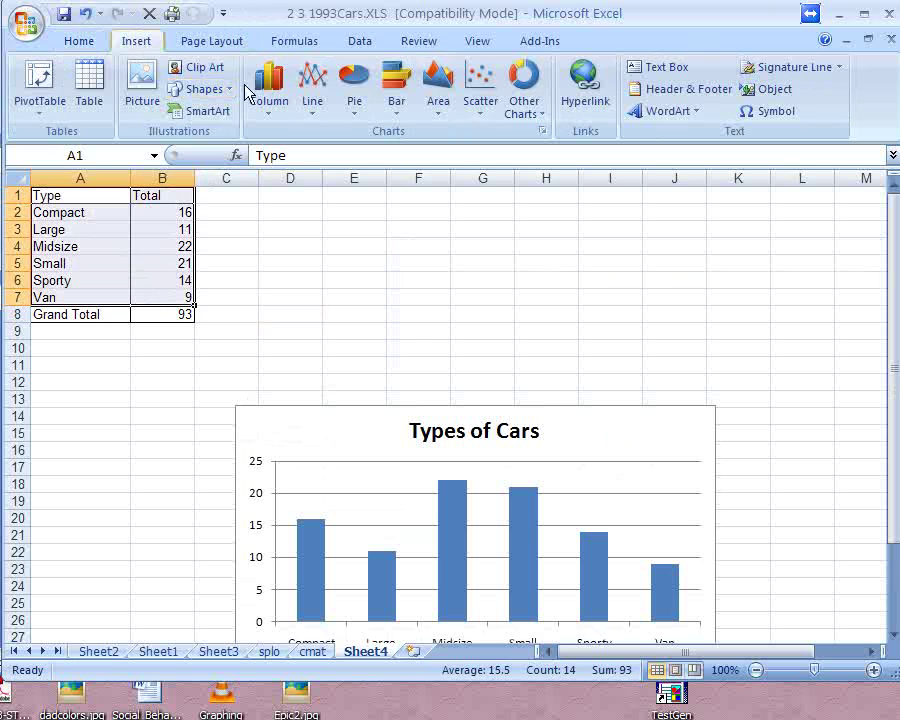
left_click(354, 80)
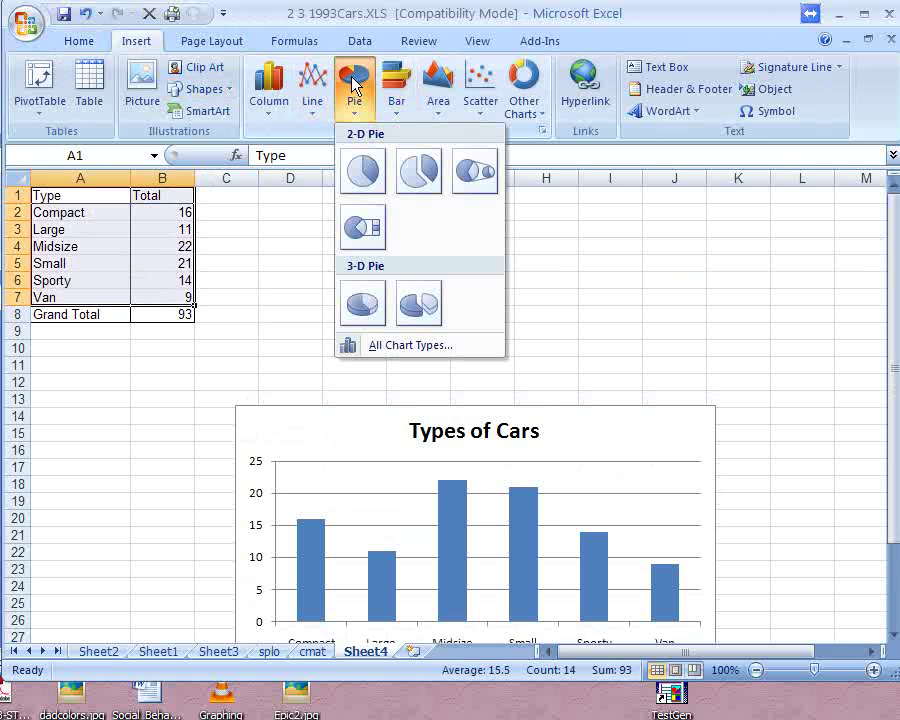
left_click(366, 195)
left_click_drag(625, 368, 661, 300)
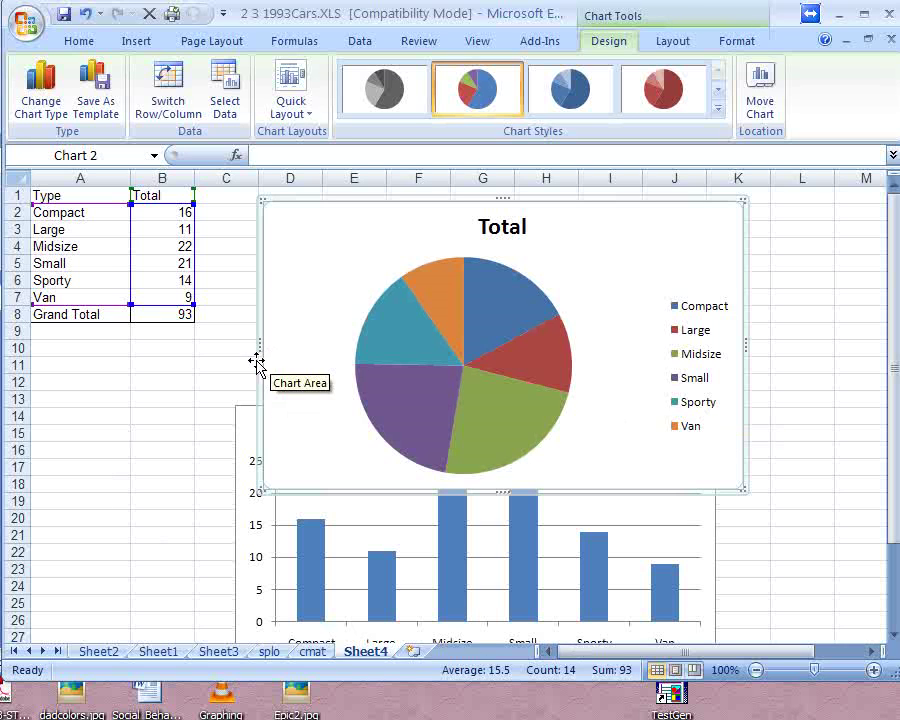
mouse_move(410, 400)
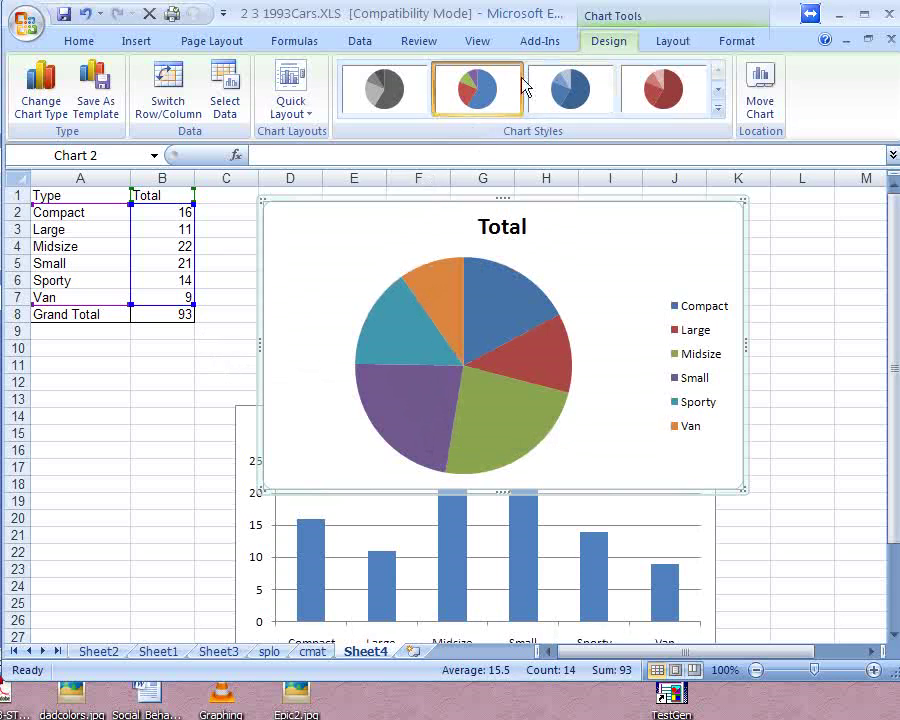
left_click(688, 46)
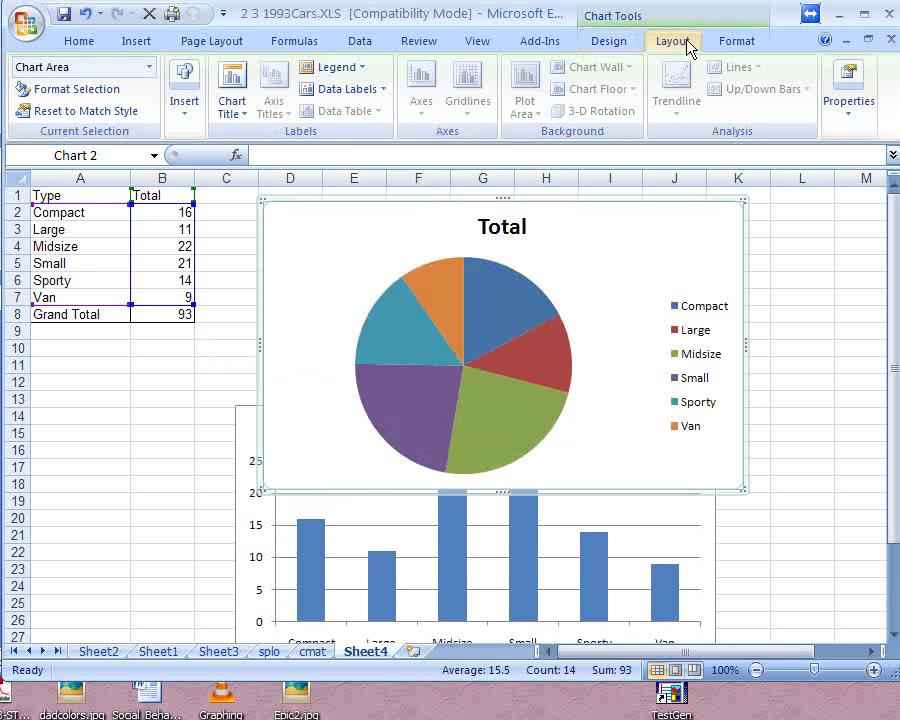
left_click(608, 46)
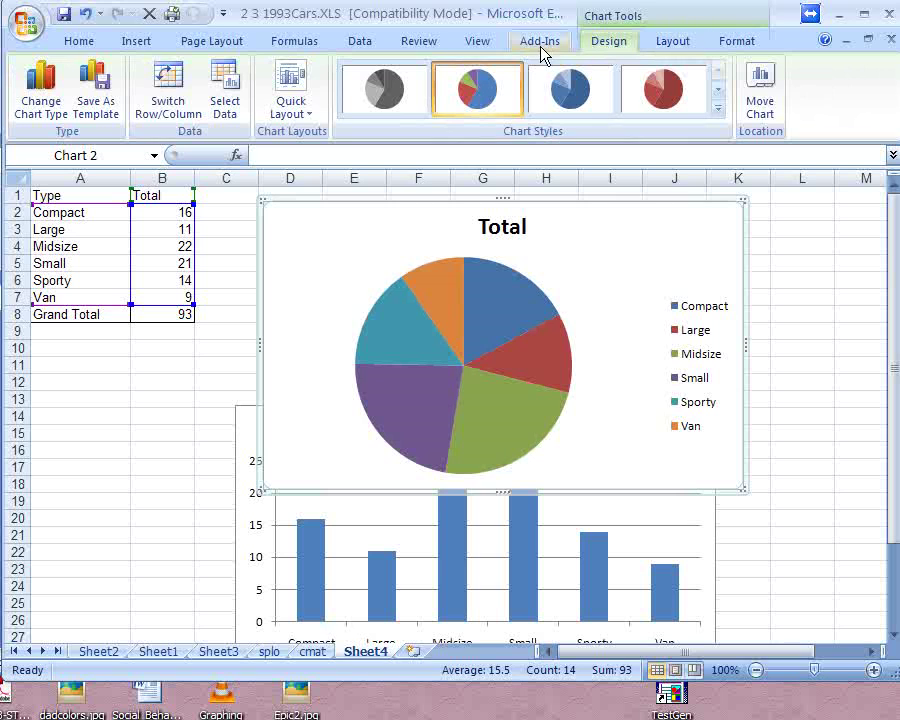
left_click(455, 310)
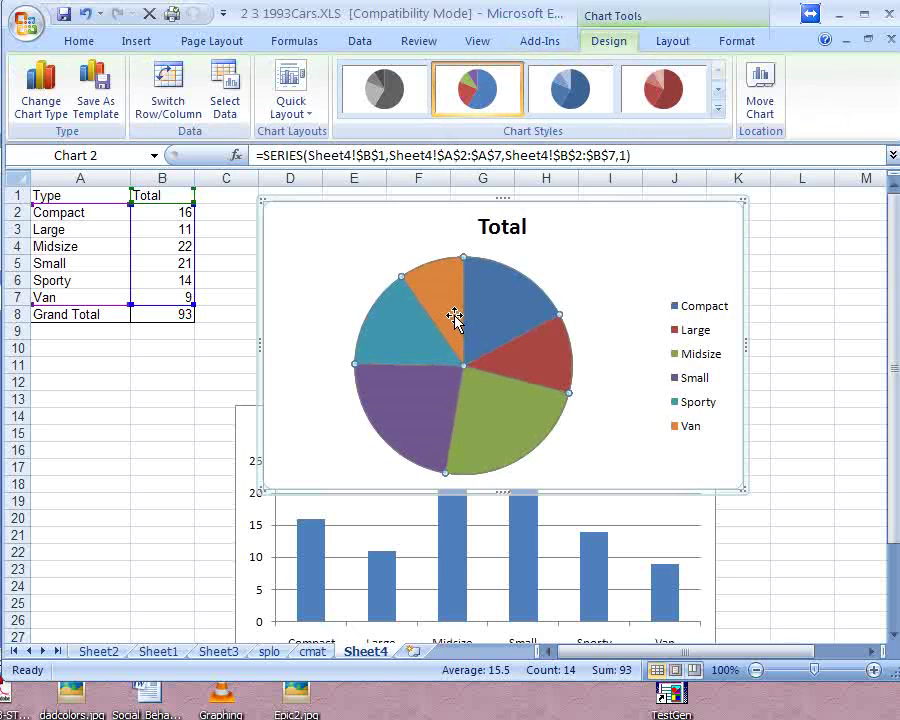
right_click(456, 310)
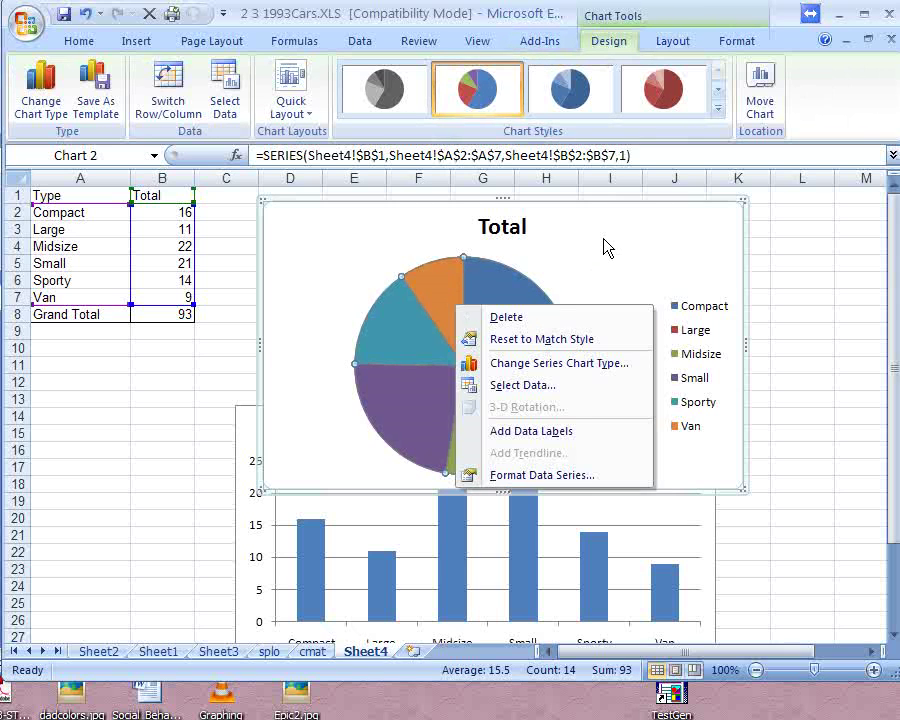
key("Escape")
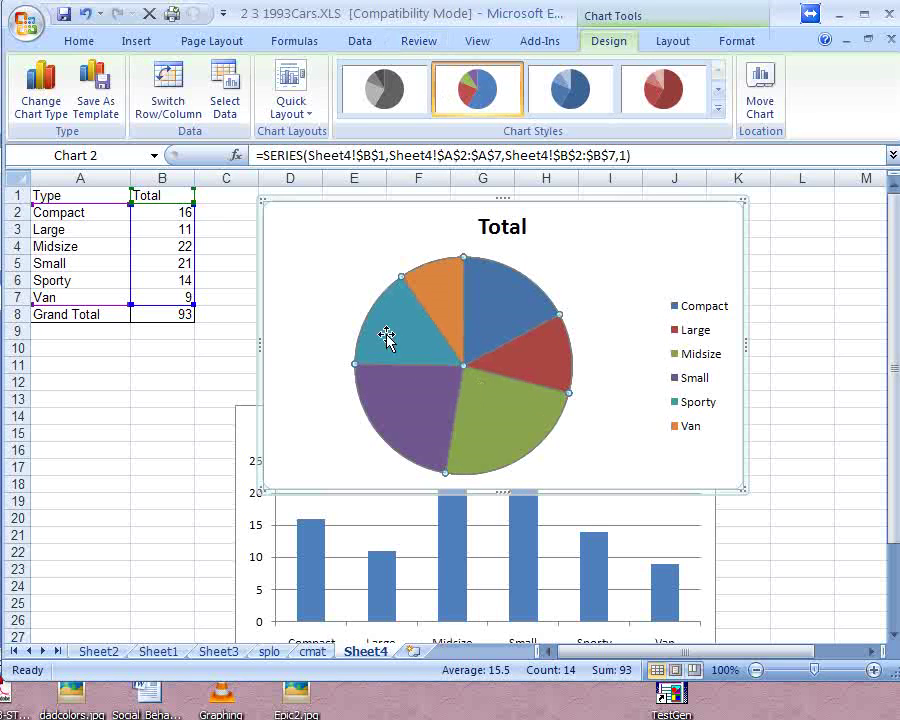
left_click(211, 346)
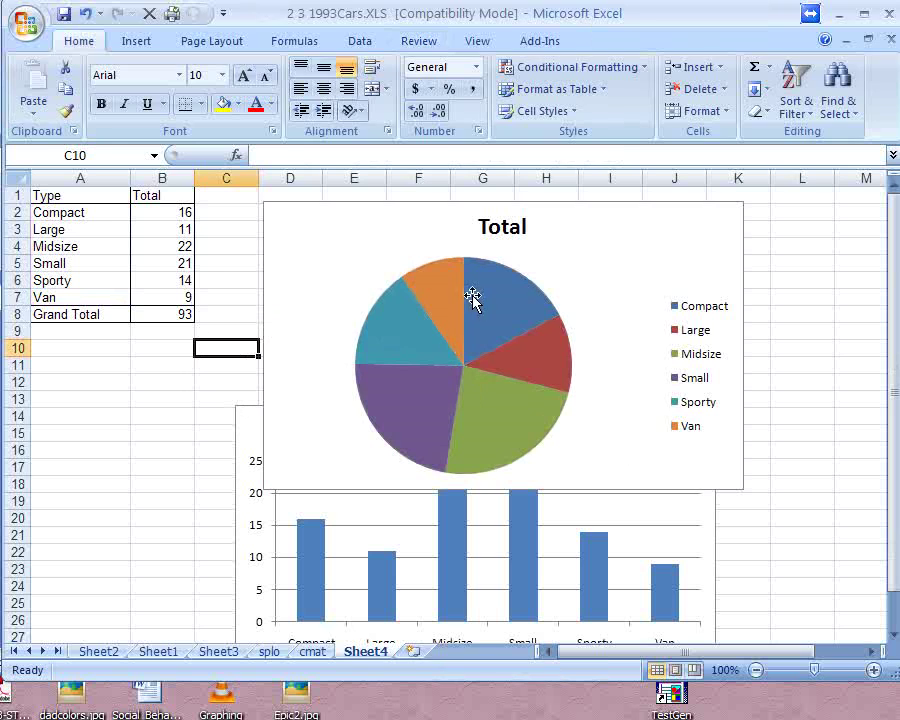
Apply Quick Layout 1 to the pie chart to show type names and percentages on slices.
left_click(472, 298)
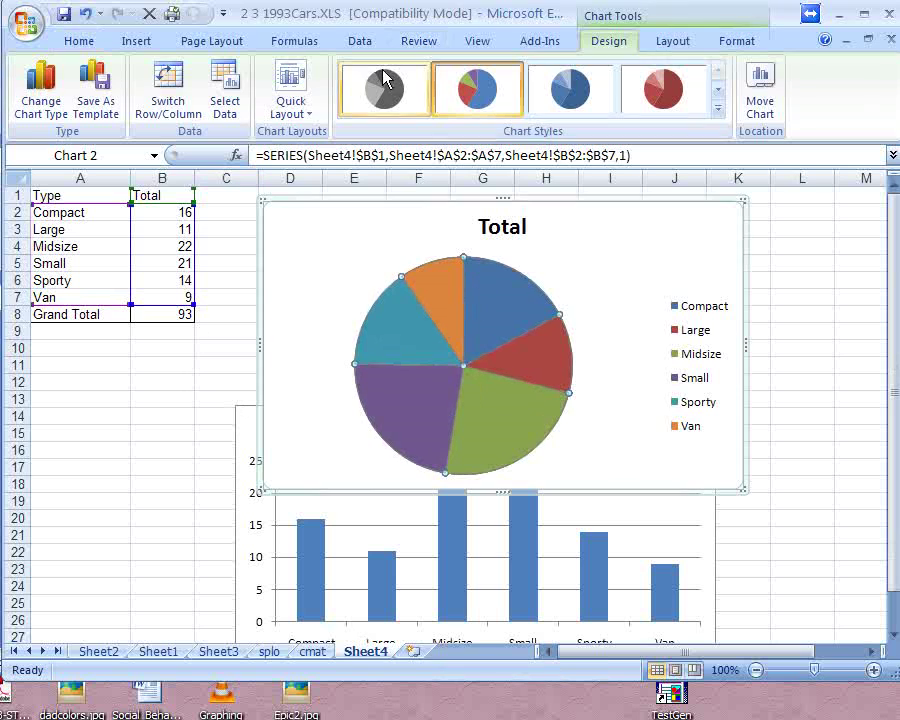
left_click(311, 120)
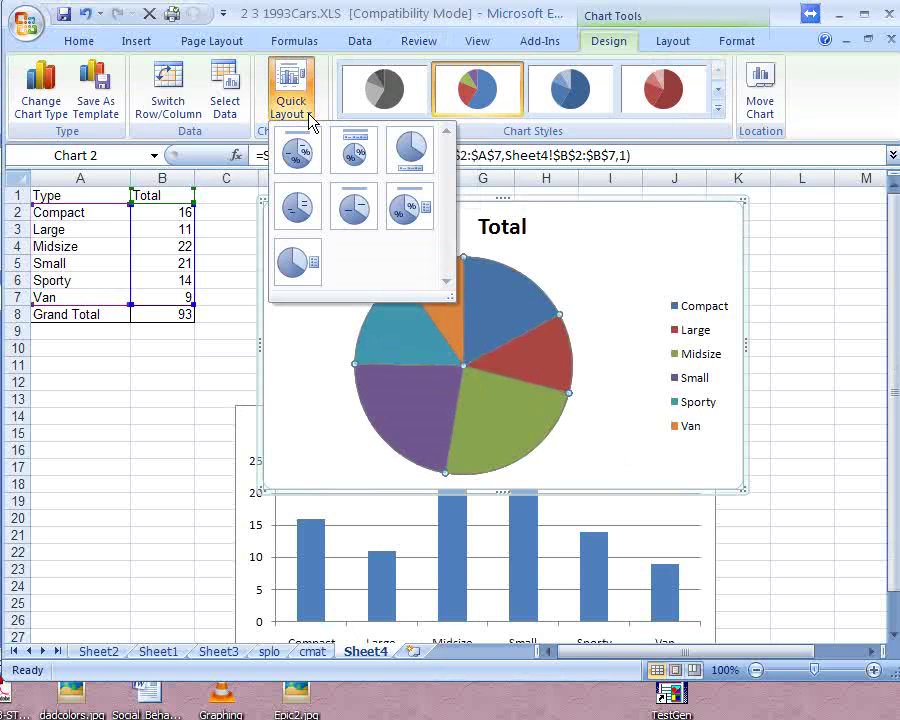
left_click(298, 170)
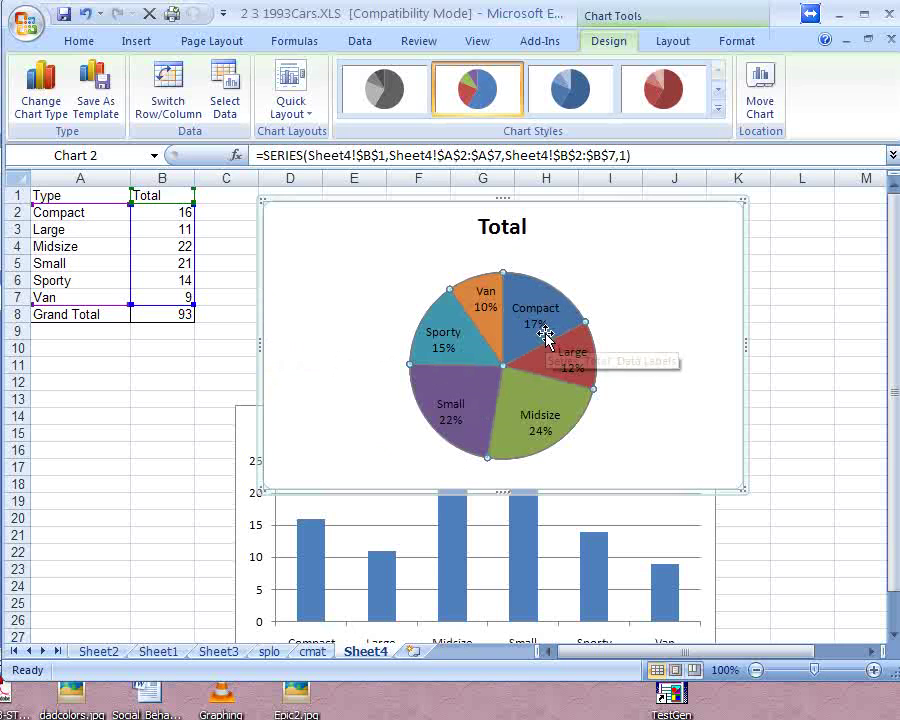
Put the column chart at the left below the data and the pie chart to its right.
left_click(796, 357)
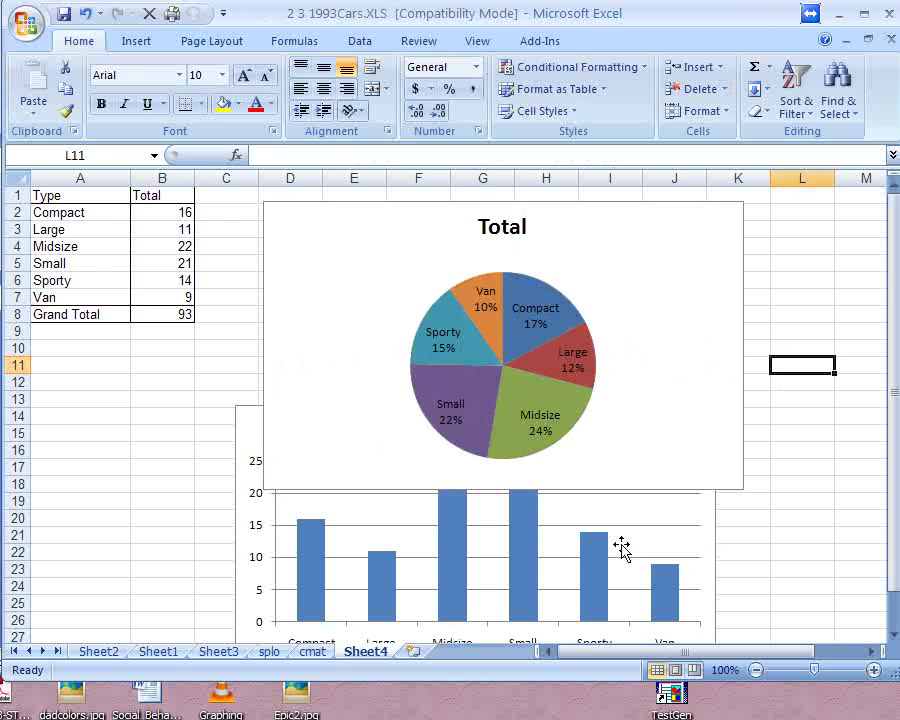
left_click_drag(621, 530, 660, 456)
left_click(650, 365)
left_click_drag(650, 365, 650, 350)
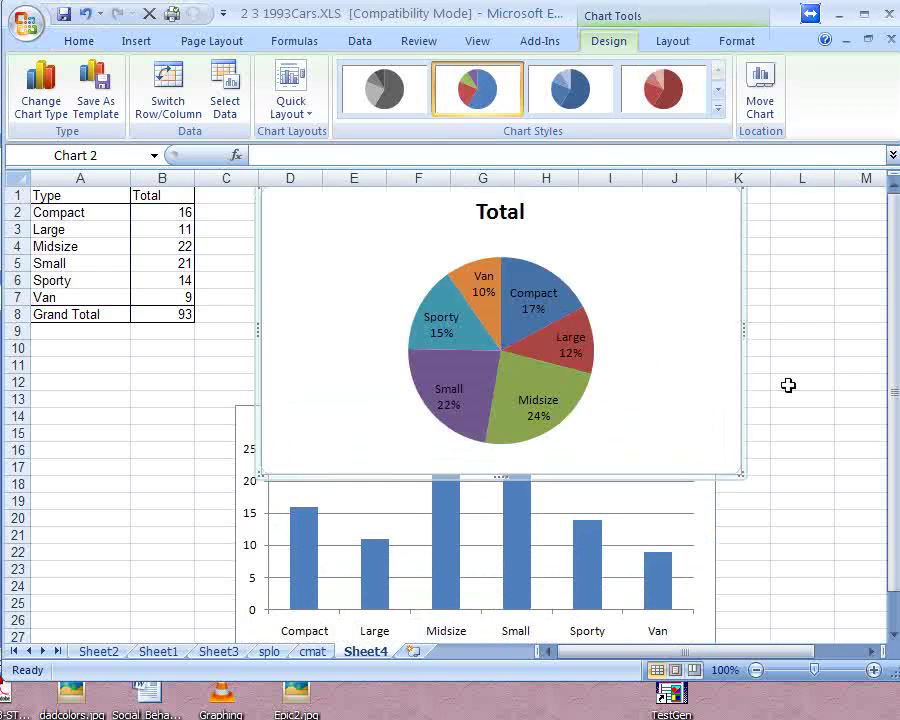
left_click(796, 365)
left_click(319, 244)
left_click_drag(319, 244, 586, 314)
left_click_drag(295, 422, 275, 216)
left_click_drag(412, 470, 237, 596)
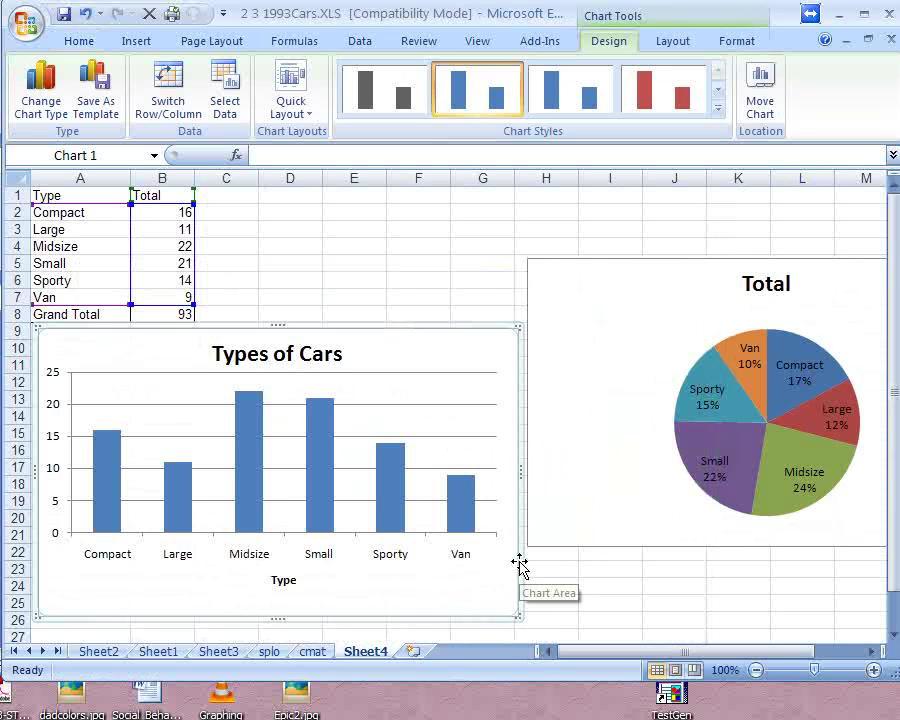
scroll(484, 510, "down", 1)
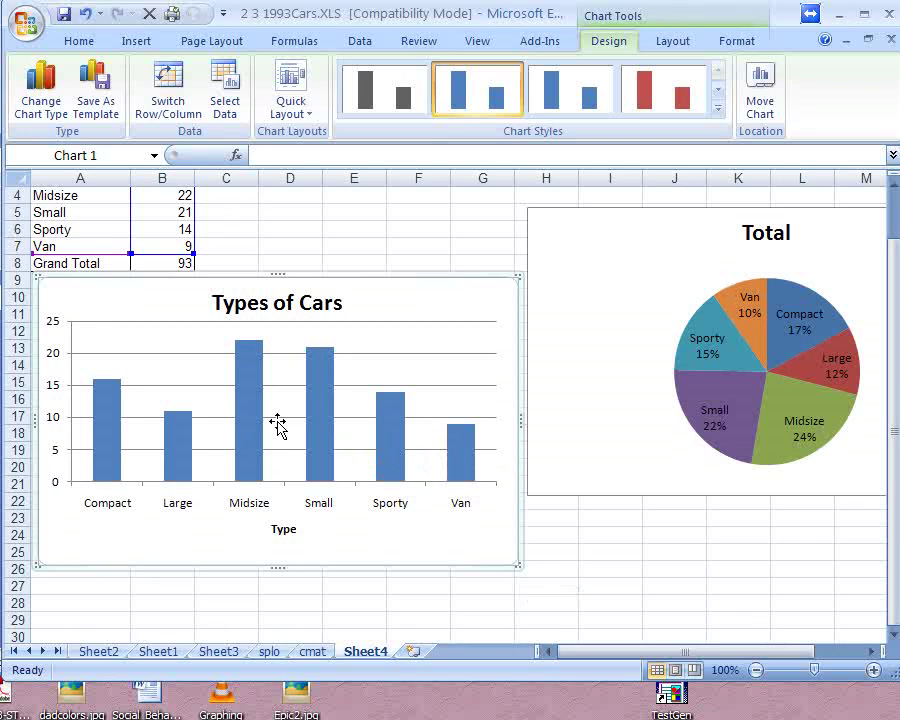